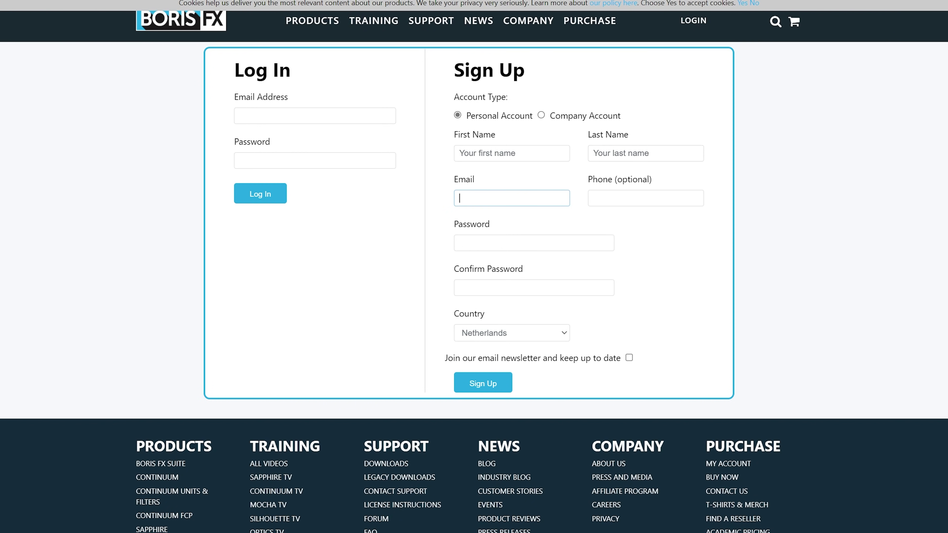
- Log in to the Boris FX site and download the Particle Illusion Particle Emitters for Windows
{"action": "left_click", "coordinate": [534, 242]}
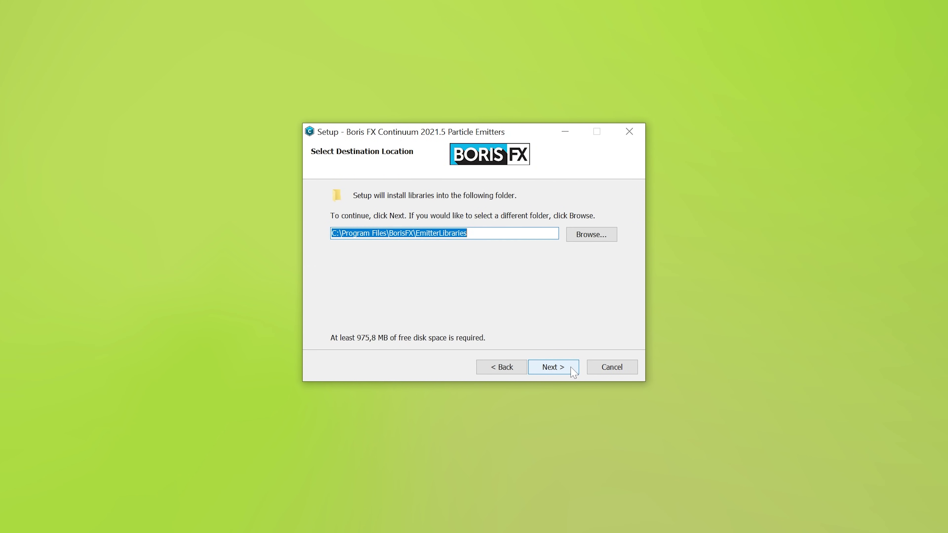
{"action": "left_click", "coordinate": [568, 368]}
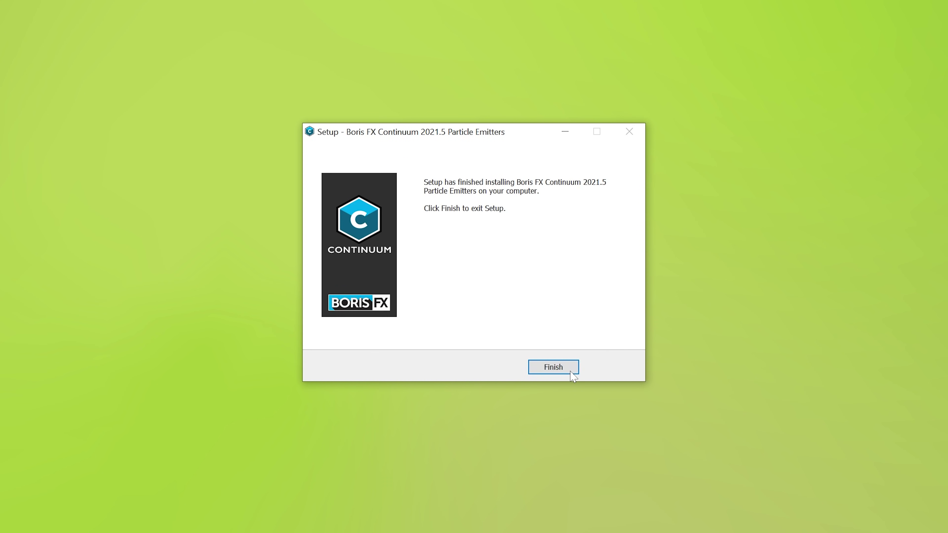
- Finish the Continuum 2021.5 Particle Emitters installation and exit Setup
{"action": "left_click", "coordinate": [553, 367]}
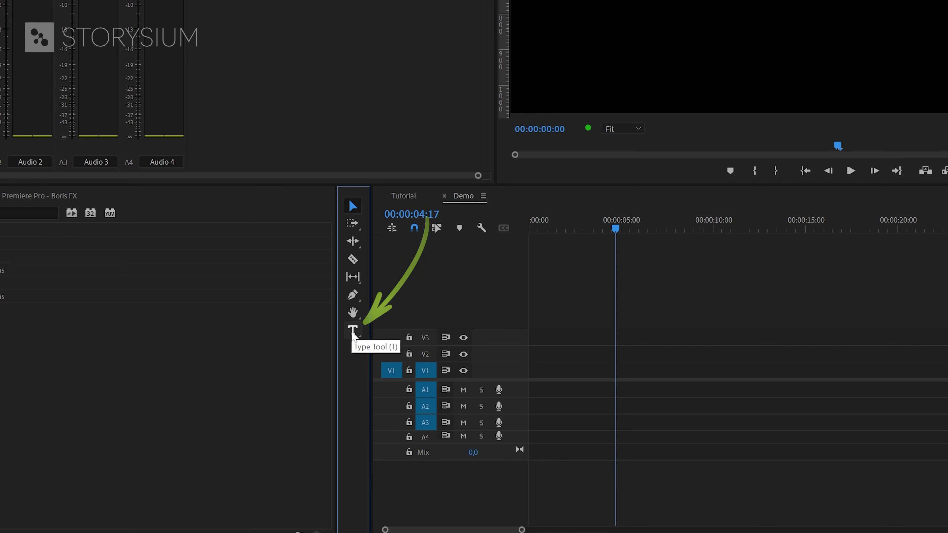
- Add a text layer reading 'IRON' in the Program monitor
{"action": "left_click", "coordinate": [352, 330]}
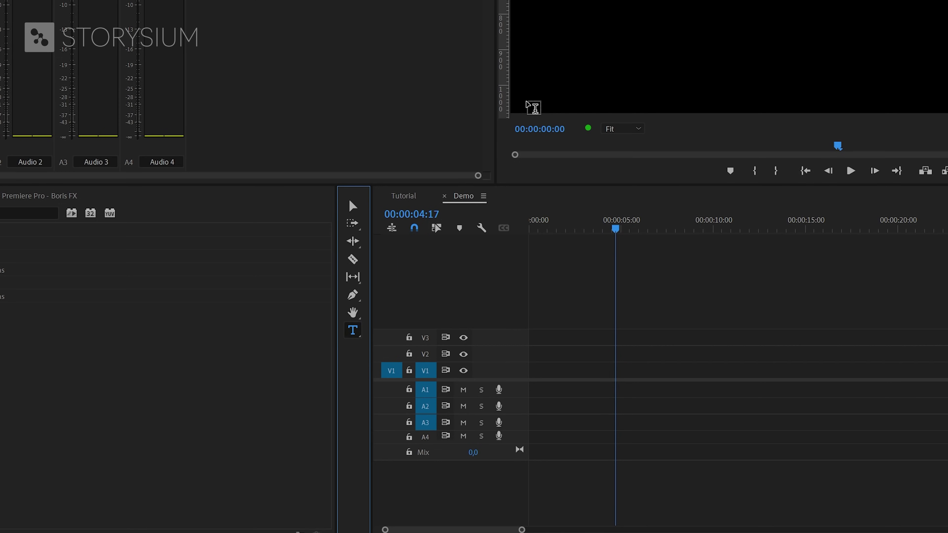
{"action": "left_click", "coordinate": [473, 192]}
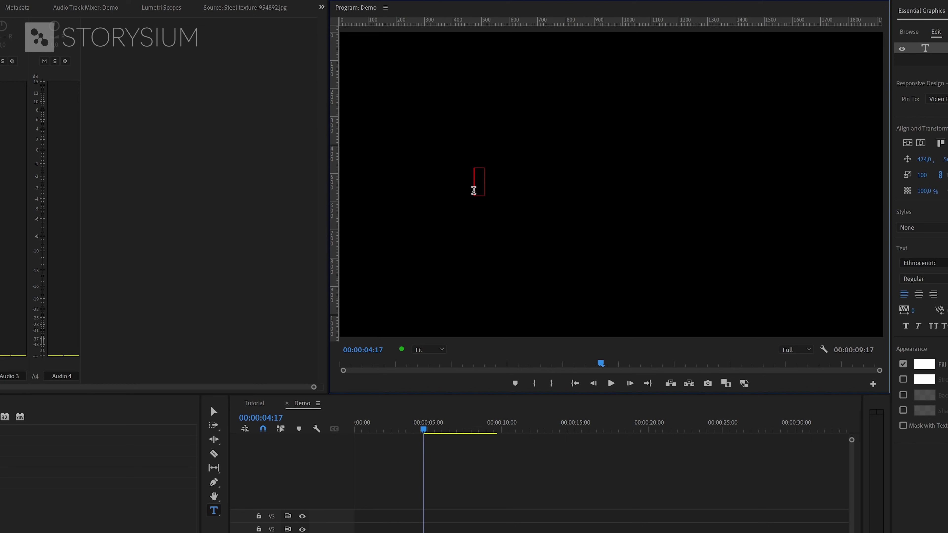
{"action": "type", "text": "IRON"}
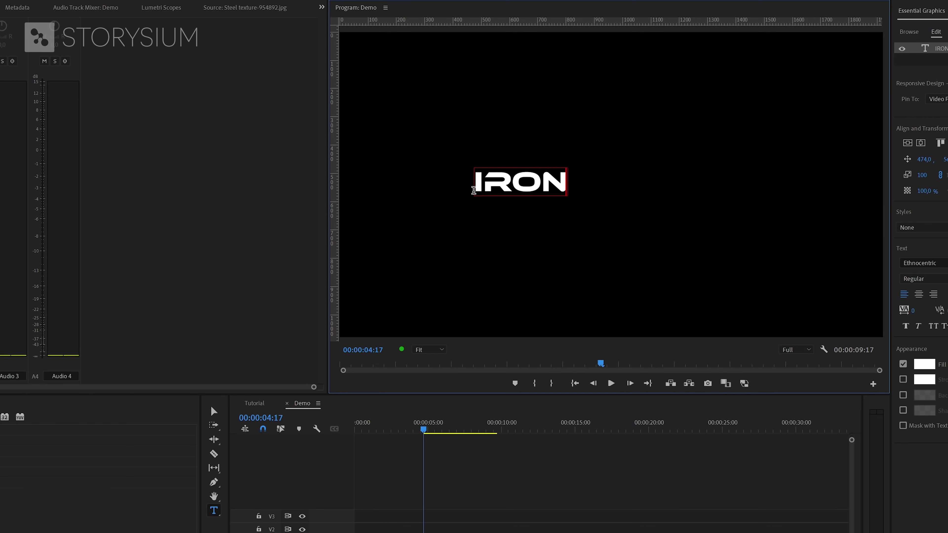
- Scale the IRON title to 273% and align it to the frame centre
{"action": "left_click", "coordinate": [214, 411]}
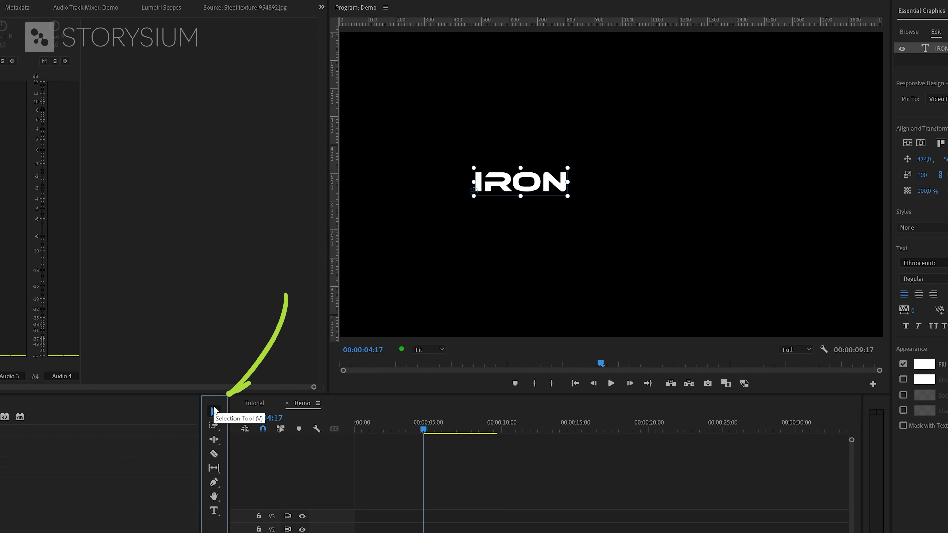
{"action": "left_click_drag", "start_coordinate": [566, 167], "coordinate": [657, 121]}
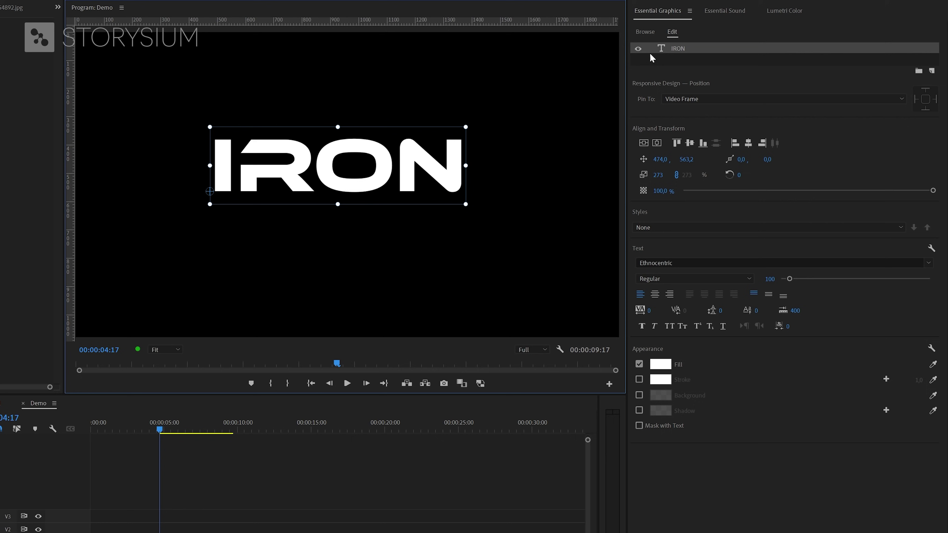
{"action": "left_click", "coordinate": [644, 142]}
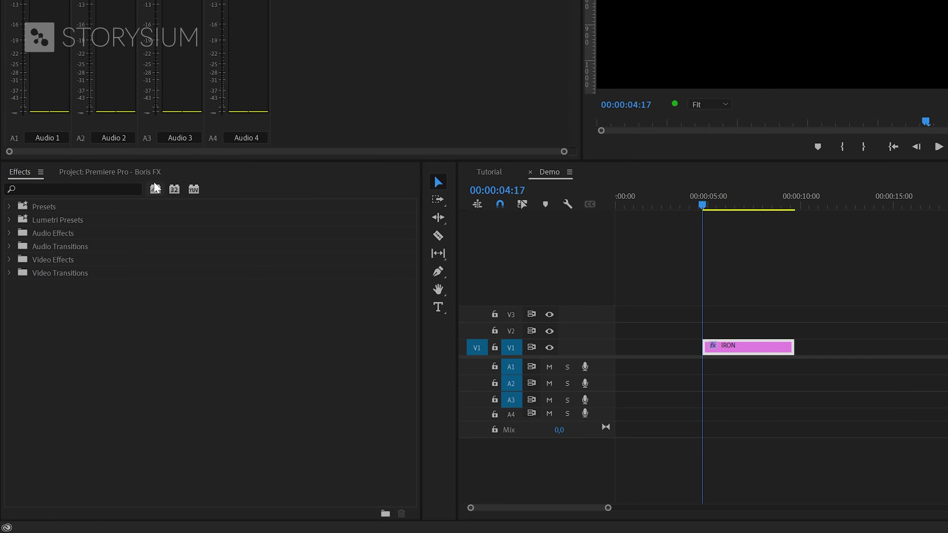
- Search Effects for 'parti' and drop BCC Particle Illusion onto the IRON title clip
{"action": "left_click", "coordinate": [99, 187]}
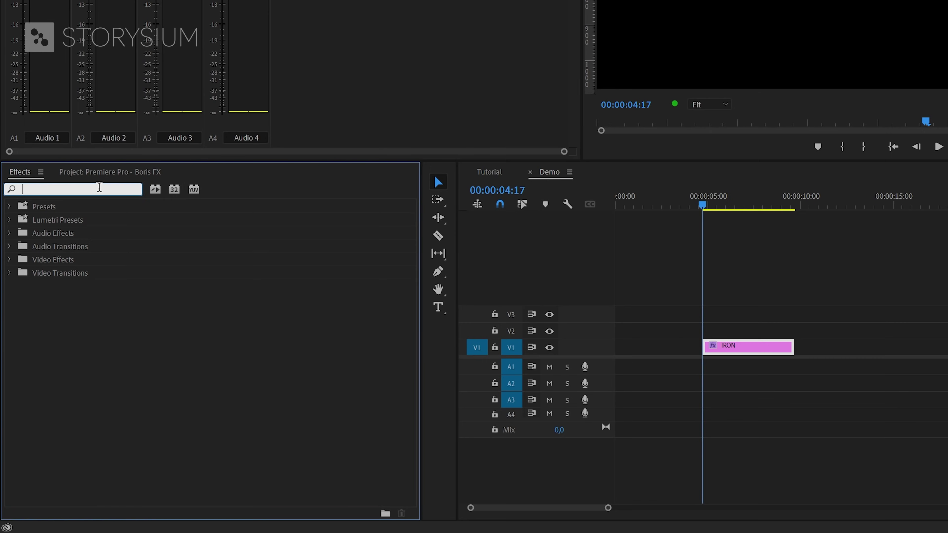
{"action": "type", "text": "parti"}
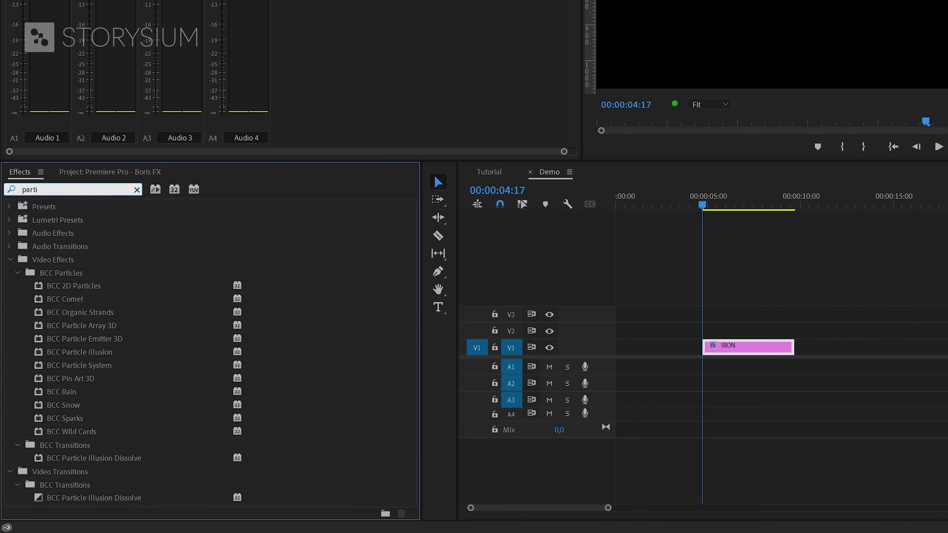
{"action": "left_click", "coordinate": [98, 353]}
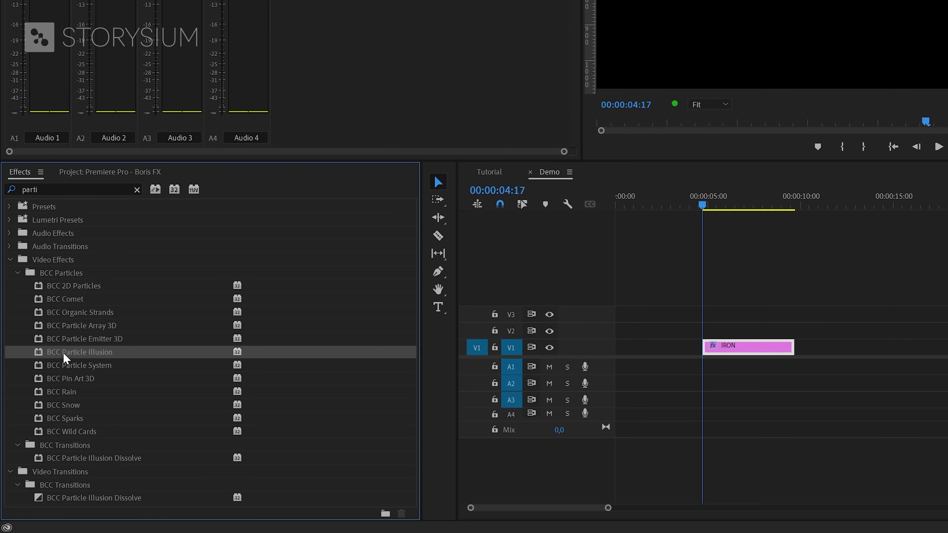
{"action": "left_click_drag", "start_coordinate": [55, 353], "coordinate": [743, 348]}
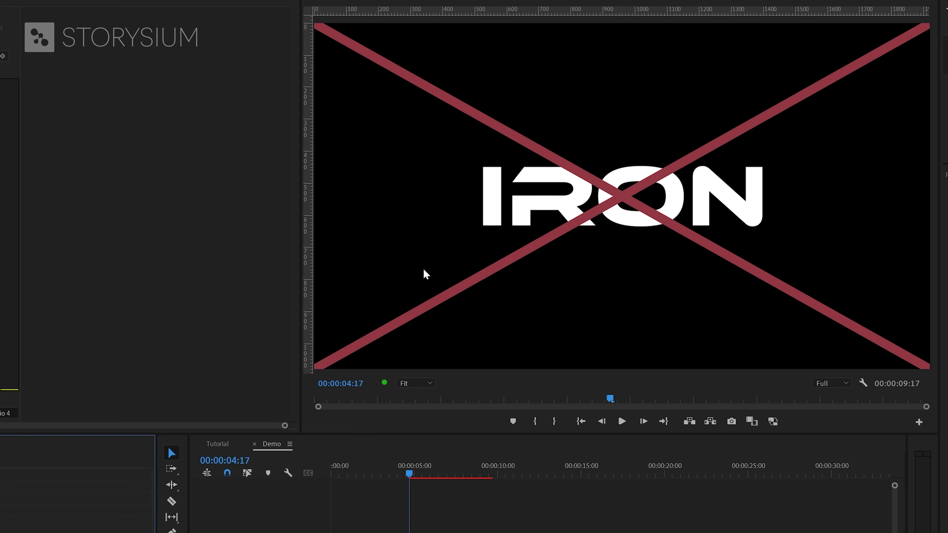
- Save, launch Particle Illusion, preview three spark emitters, and composite the stage over Source Video
{"action": "key", "text": "ctrl+s"}
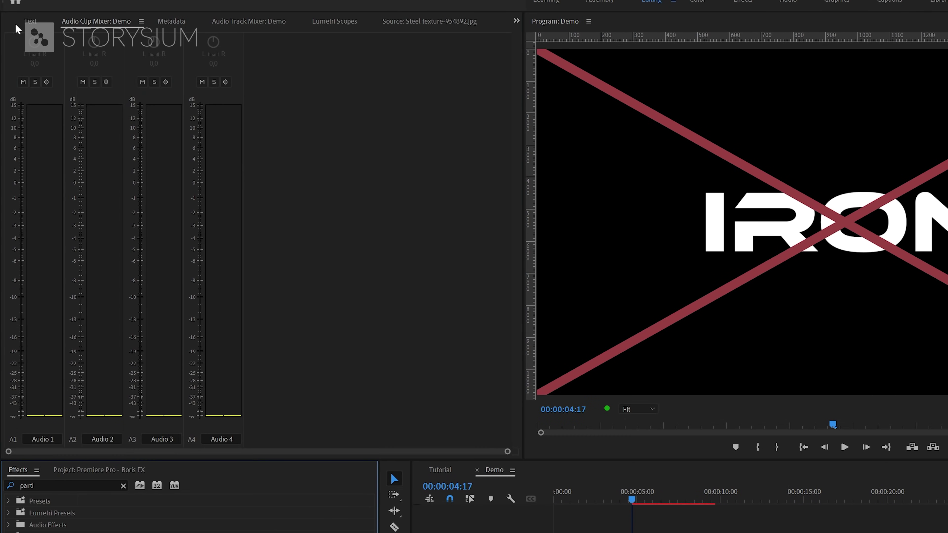
{"action": "left_click", "coordinate": [9, 25]}
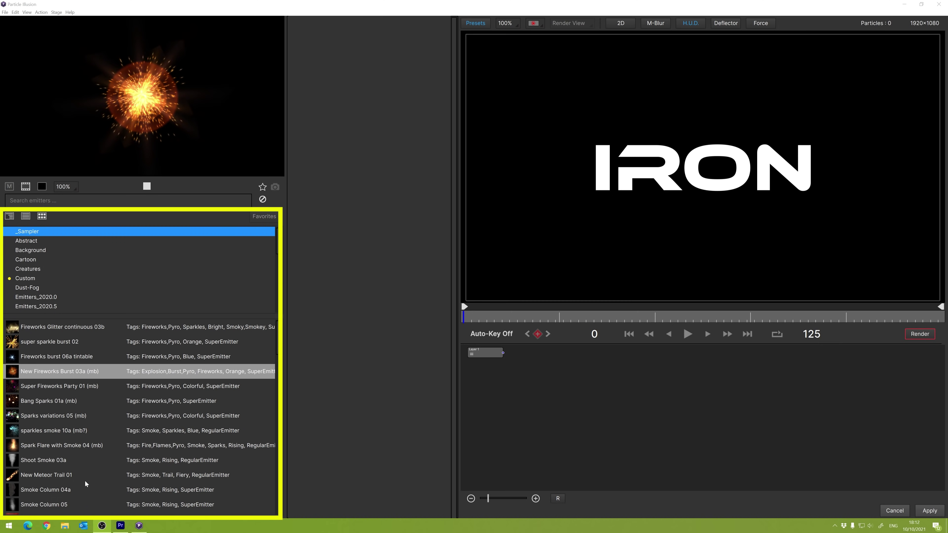
{"action": "left_click", "coordinate": [51, 388]}
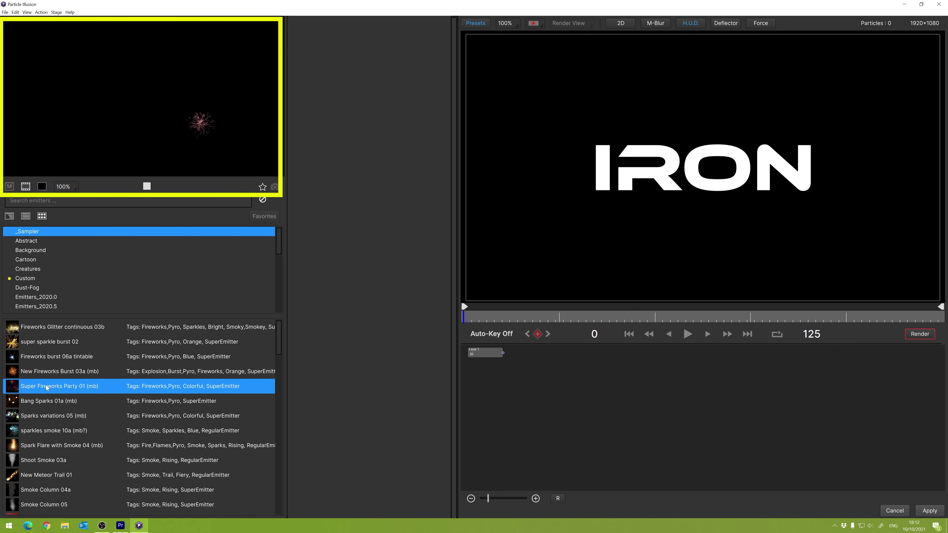
{"action": "left_click", "coordinate": [43, 401]}
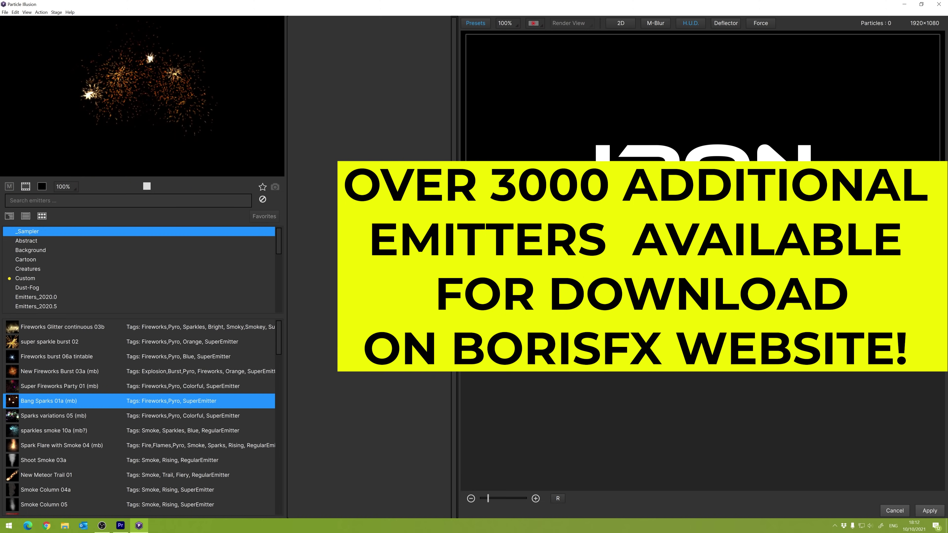
{"action": "left_click", "coordinate": [35, 446]}
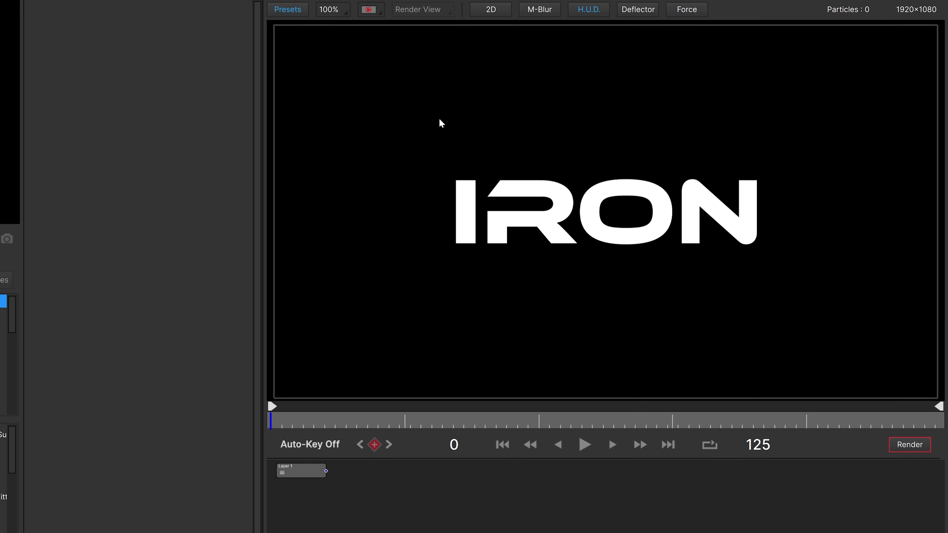
{"action": "left_click", "coordinate": [373, 13]}
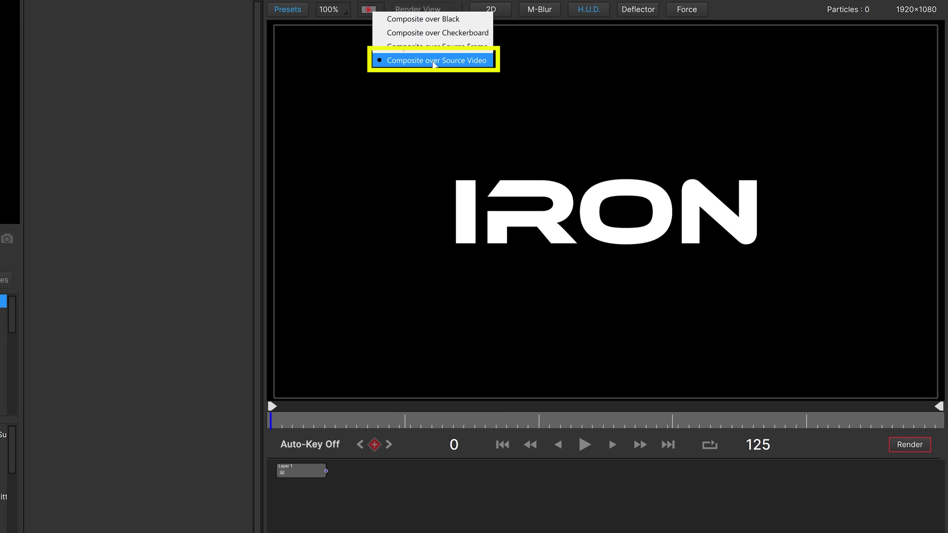
{"action": "left_click", "coordinate": [409, 61]}
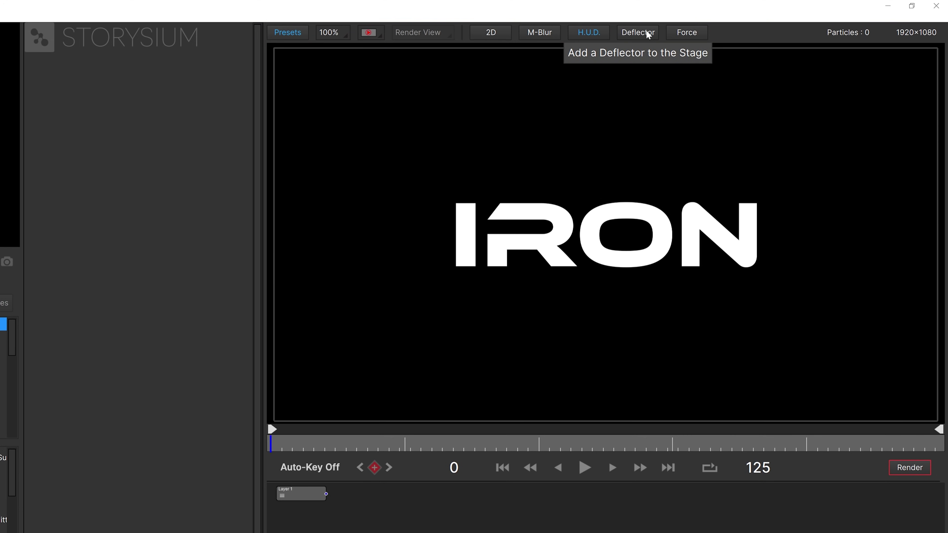
- Add a deflector to the stage and play back the sparks bouncing off it
{"action": "left_click", "coordinate": [649, 35]}
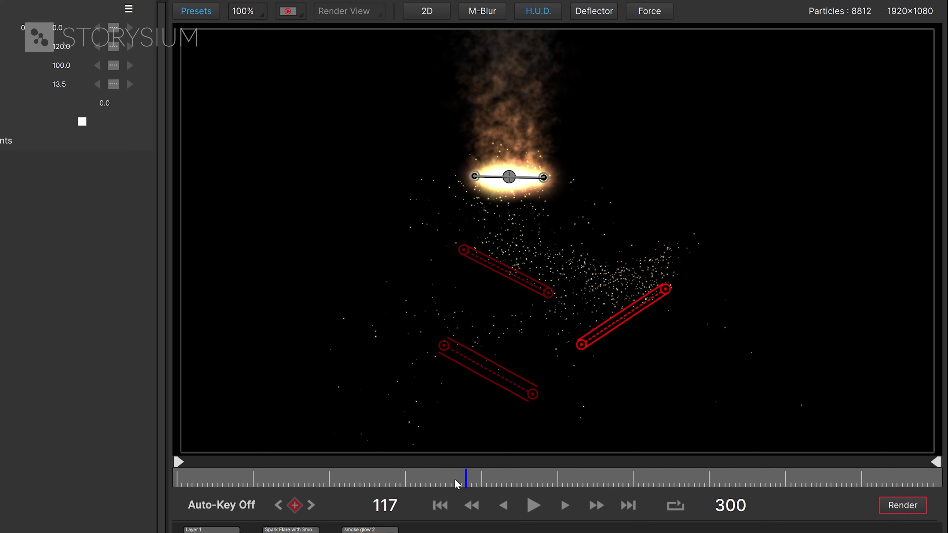
{"action": "left_click_drag", "start_coordinate": [455, 479], "coordinate": [386, 480]}
{"action": "key", "text": "space"}
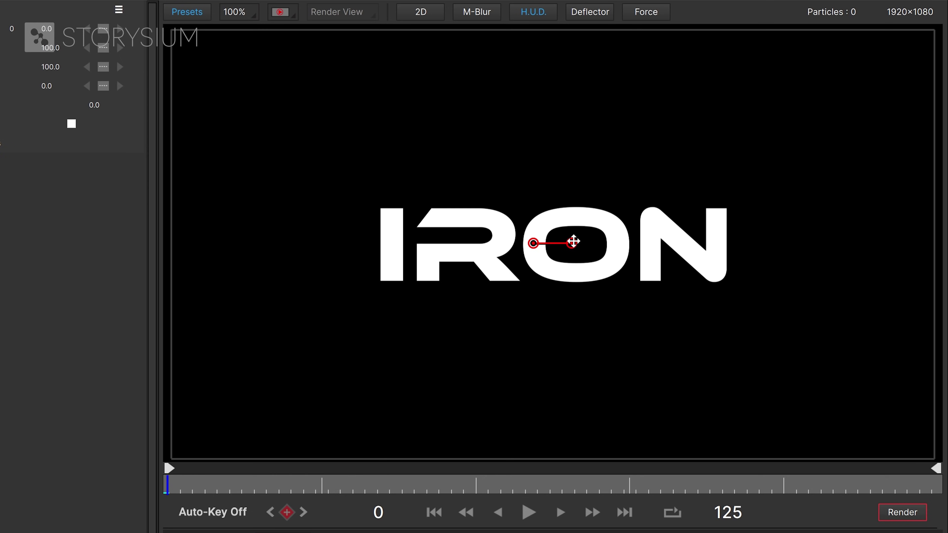
- Lay the deflector along the R's top edge and add a second deflector
{"action": "scroll", "coordinate": [573, 241], "scroll_direction": "up", "scroll_amount": 1}
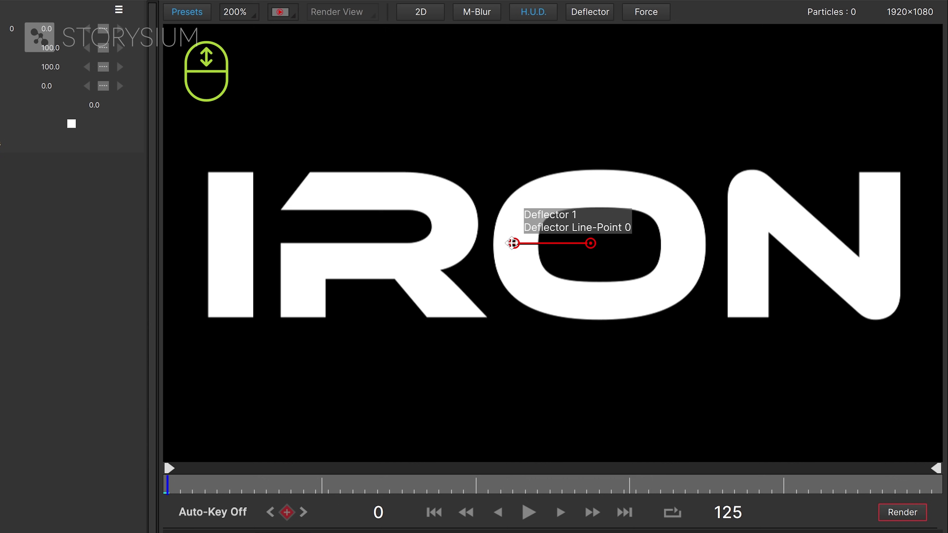
{"action": "left_click_drag", "start_coordinate": [514, 243], "coordinate": [311, 172]}
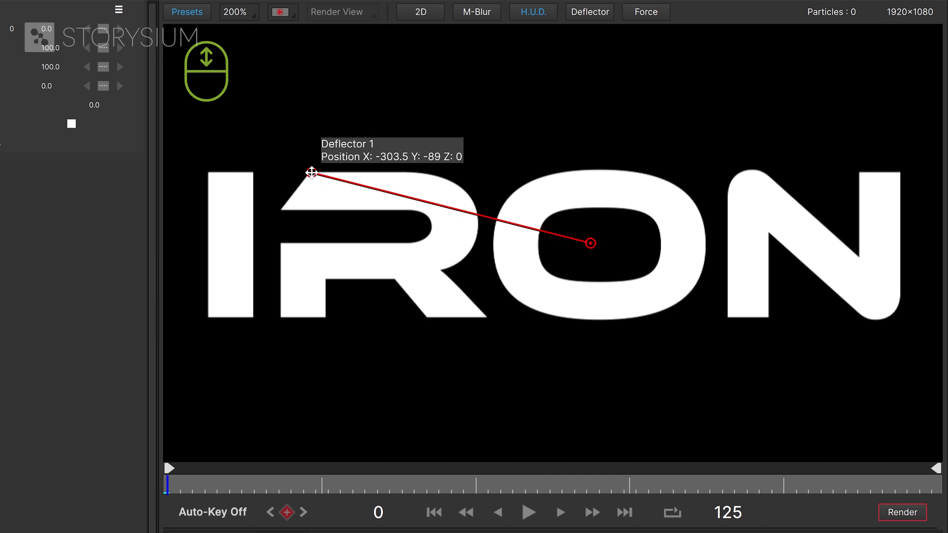
{"action": "left_click_drag", "start_coordinate": [588, 244], "coordinate": [413, 172]}
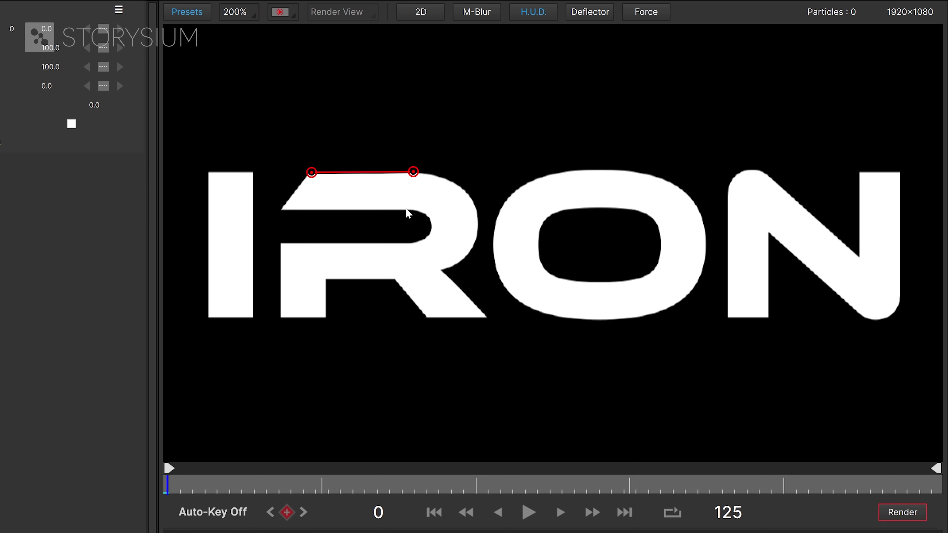
{"action": "left_click", "coordinate": [591, 16]}
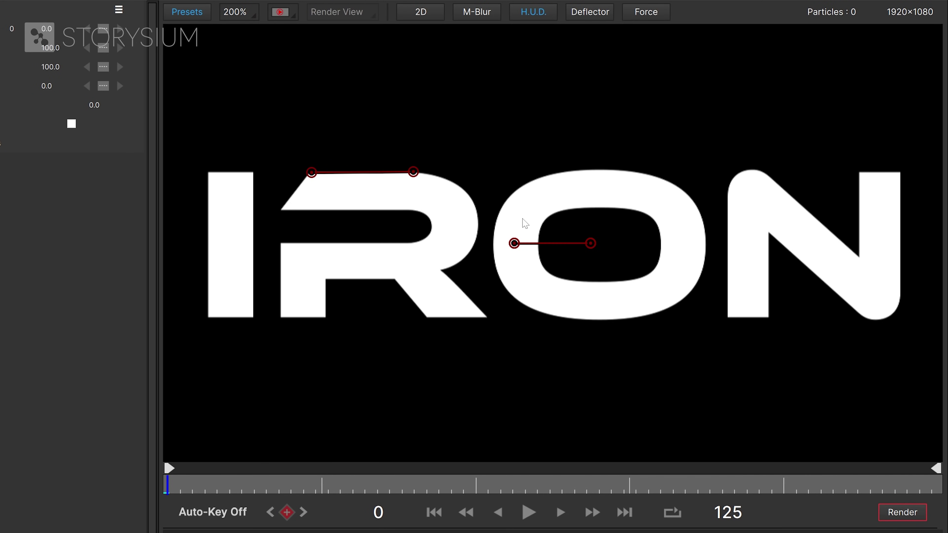
- Stretch the second deflector across the O's top and add ten extra points along it
{"action": "key", "text": "ctrl+equal"}
{"action": "left_click_drag", "start_coordinate": [476, 244], "coordinate": [443, 191]}
{"action": "left_click_drag", "start_coordinate": [629, 243], "coordinate": [848, 190]}
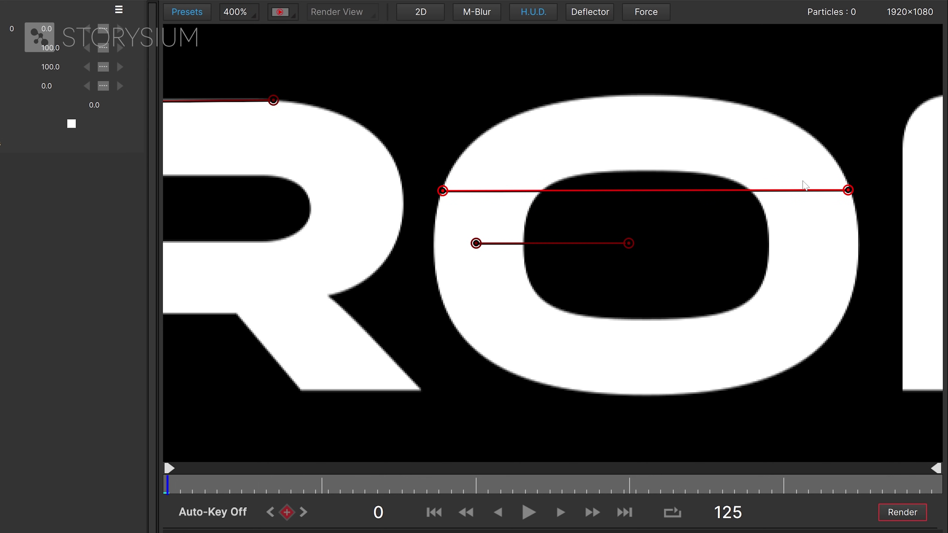
{"action": "left_click", "coordinate": [798, 189], "text": "alt"}
{"action": "left_click", "coordinate": [781, 190], "text": "alt"}
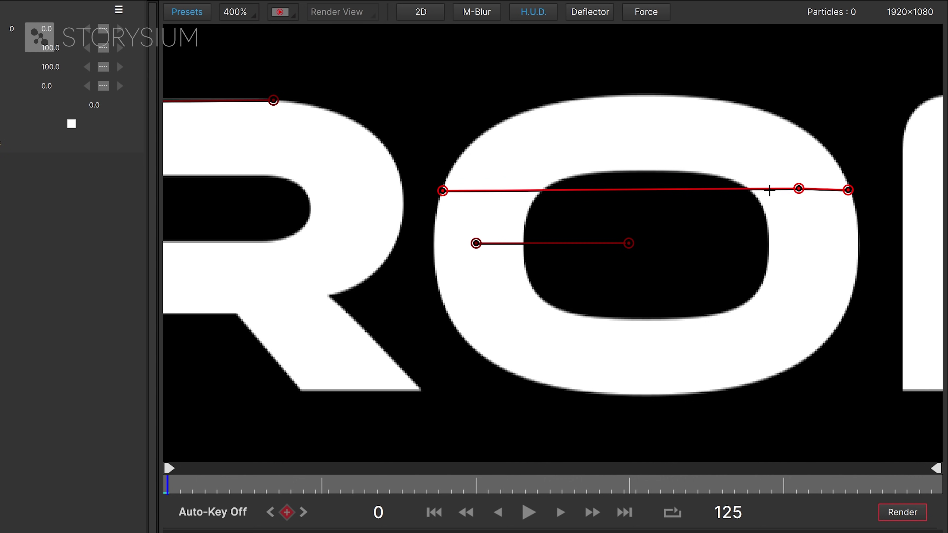
{"action": "left_click", "coordinate": [747, 190], "text": "alt"}
{"action": "left_click", "coordinate": [733, 190], "text": "alt"}
{"action": "left_click", "coordinate": [698, 190], "text": "alt"}
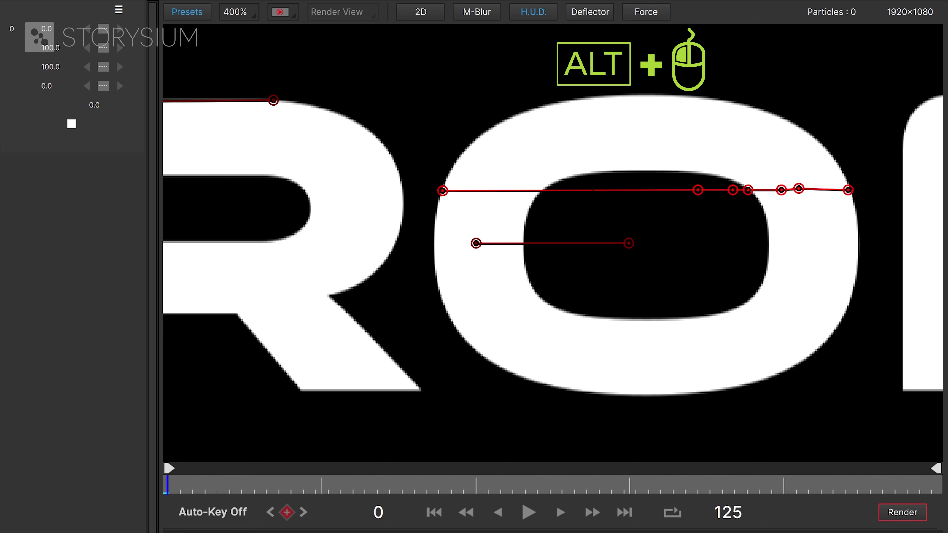
{"action": "left_click", "coordinate": [581, 191], "text": "alt"}
{"action": "left_click", "coordinate": [526, 191], "text": "alt"}
{"action": "left_click", "coordinate": [503, 191], "text": "alt"}
{"action": "left_click", "coordinate": [484, 192], "text": "alt"}
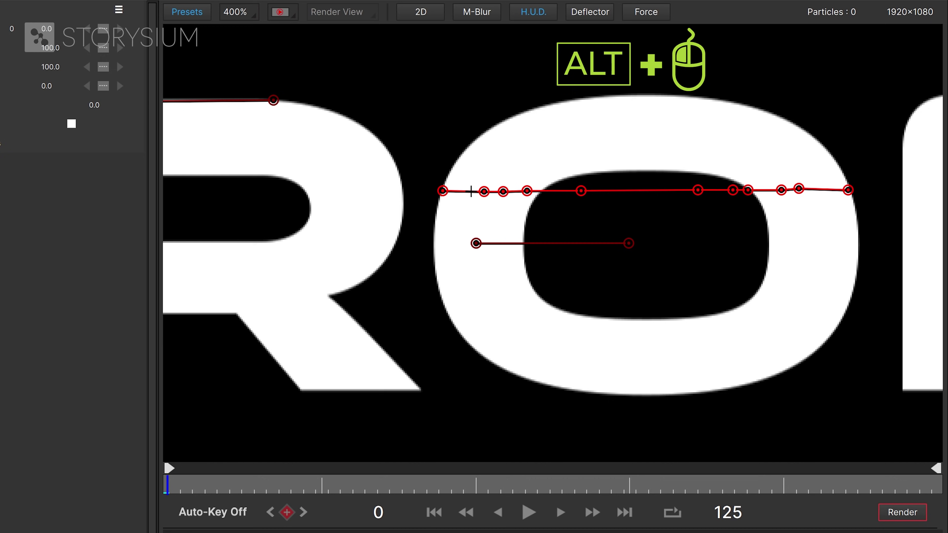
{"action": "left_click", "coordinate": [468, 191], "text": "alt"}
- Raise the deflector's points onto the O's curved top outline
{"action": "left_click_drag", "start_coordinate": [468, 191], "coordinate": [467, 150]}
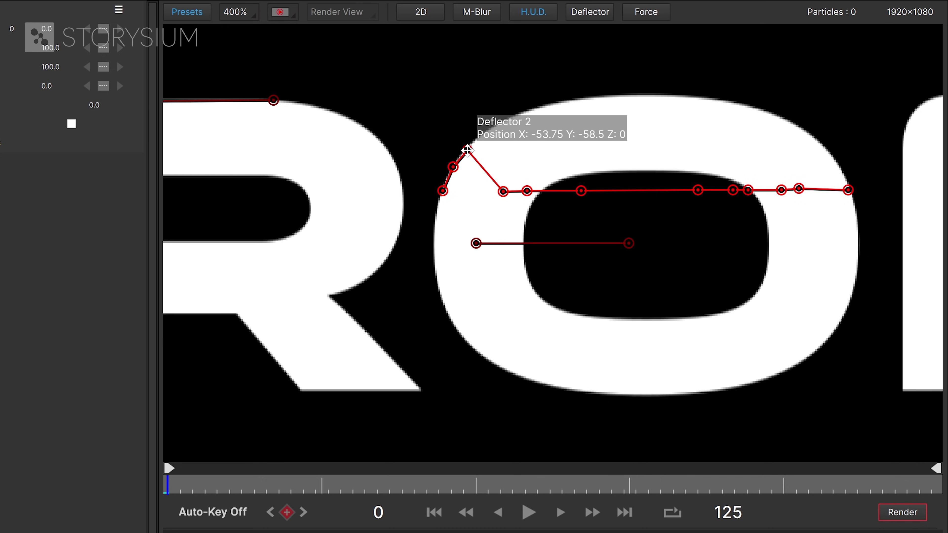
{"action": "left_click_drag", "start_coordinate": [503, 191], "coordinate": [483, 136]}
{"action": "left_click_drag", "start_coordinate": [533, 187], "coordinate": [515, 115]}
{"action": "left_click_drag", "start_coordinate": [580, 191], "coordinate": [550, 105]}
{"action": "left_click_drag", "start_coordinate": [703, 190], "coordinate": [593, 99]}
{"action": "left_click_drag", "start_coordinate": [733, 190], "coordinate": [691, 96]}
{"action": "left_click_drag", "start_coordinate": [748, 190], "coordinate": [738, 104]}
{"action": "left_click_drag", "start_coordinate": [781, 191], "coordinate": [774, 115]}
{"action": "left_click_drag", "start_coordinate": [799, 189], "coordinate": [812, 131]}
- Fit Deflector 3's points onto the bottom and right edges of the O's counter
{"action": "left_click_drag", "start_coordinate": [476, 243], "coordinate": [530, 284]}
{"action": "left_click_drag", "start_coordinate": [576, 257], "coordinate": [545, 302]}
{"action": "left_click_drag", "start_coordinate": [609, 259], "coordinate": [567, 310]}
{"action": "left_click_drag", "start_coordinate": [652, 259], "coordinate": [595, 316]}
{"action": "left_click_drag", "start_coordinate": [692, 258], "coordinate": [629, 317]}
{"action": "left_click_drag", "start_coordinate": [732, 259], "coordinate": [672, 318]}
{"action": "left_click_drag", "start_coordinate": [731, 284], "coordinate": [762, 284]}
{"action": "left_click_drag", "start_coordinate": [708, 295], "coordinate": [743, 302]}
{"action": "left_click_drag", "start_coordinate": [692, 303], "coordinate": [716, 312]}
- Draw a new deflector along the N and fit its points to the N's top
{"action": "left_click_drag", "start_coordinate": [593, 98], "coordinate": [593, 94]}
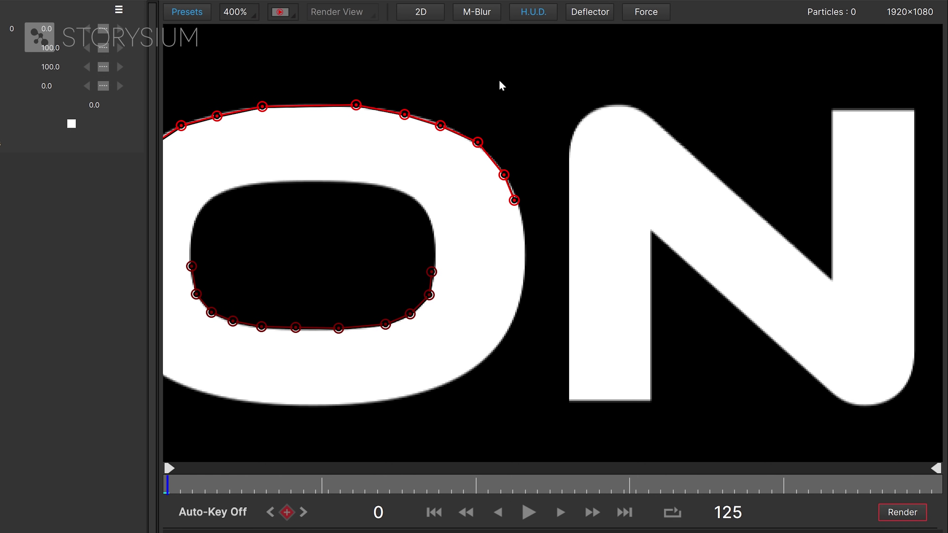
{"action": "left_click_drag", "start_coordinate": [180, 254], "coordinate": [257, 255]}
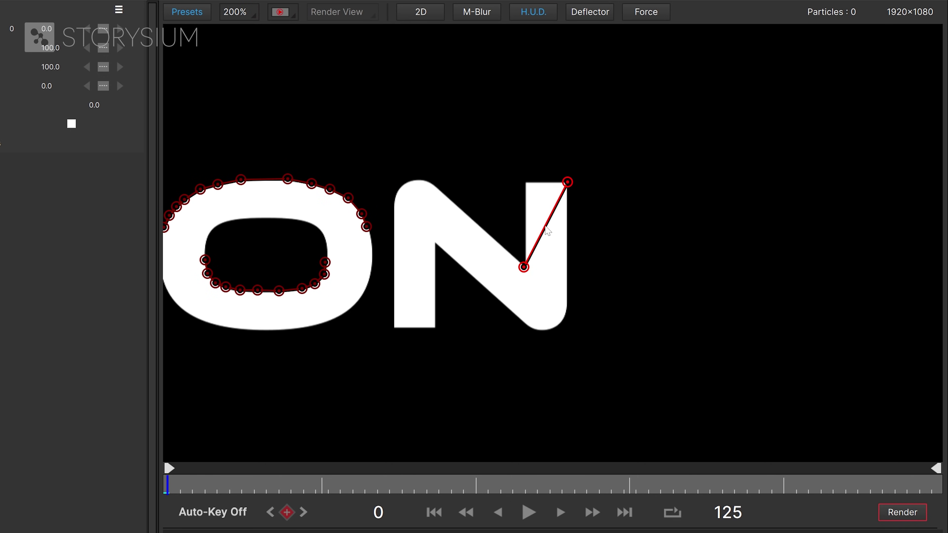
{"action": "left_click_drag", "start_coordinate": [180, 254], "coordinate": [393, 216]}
{"action": "left_click_drag", "start_coordinate": [252, 249], "coordinate": [522, 266]}
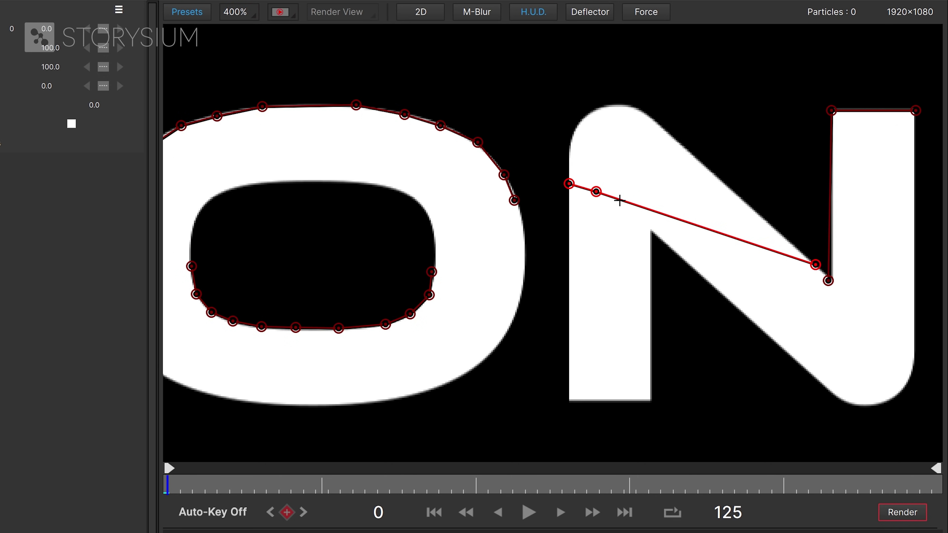
{"action": "left_click_drag", "start_coordinate": [619, 200], "coordinate": [571, 150]}
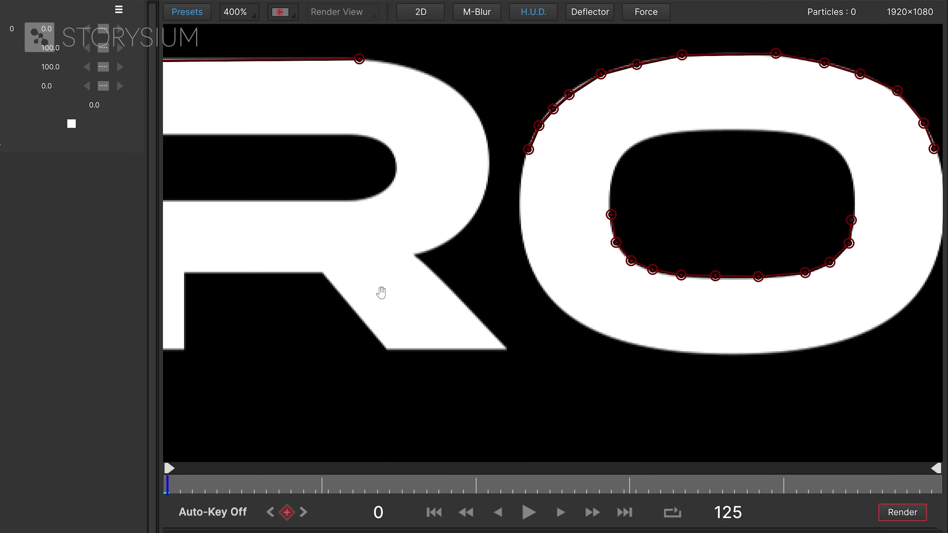
- Draw deflectors along the R's middle bar and leg, and across the I's top
{"action": "left_click_drag", "start_coordinate": [380, 292], "coordinate": [567, 385]}
{"action": "left_click", "coordinate": [590, 11]}
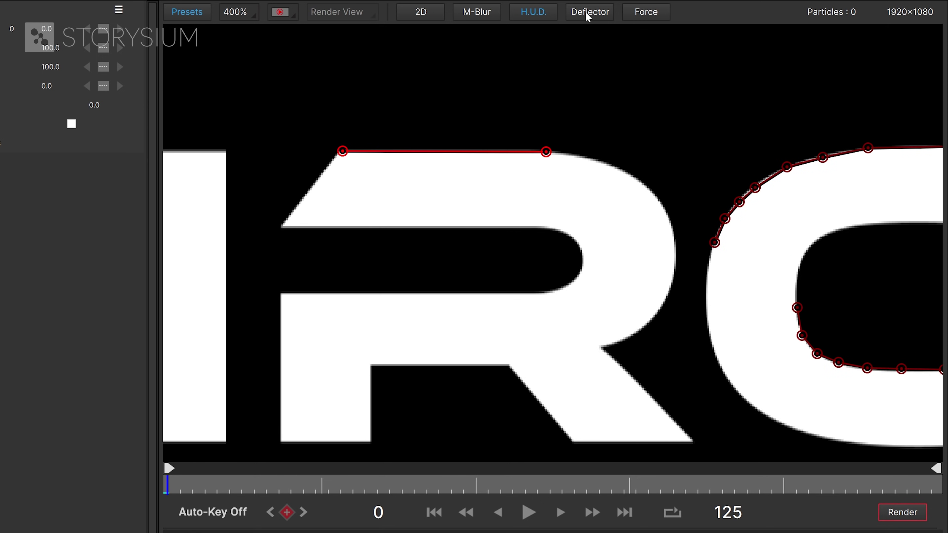
{"action": "left_click_drag", "start_coordinate": [281, 294], "coordinate": [546, 293]}
{"action": "mouse_move", "coordinate": [602, 348]}
{"action": "left_mouse_down"}
{"action": "mouse_move", "coordinate": [826, 354]}
{"action": "mouse_move", "coordinate": [692, 440]}
{"action": "left_mouse_up"}
{"action": "left_click_drag", "start_coordinate": [901, 295], "coordinate": [713, 299]}
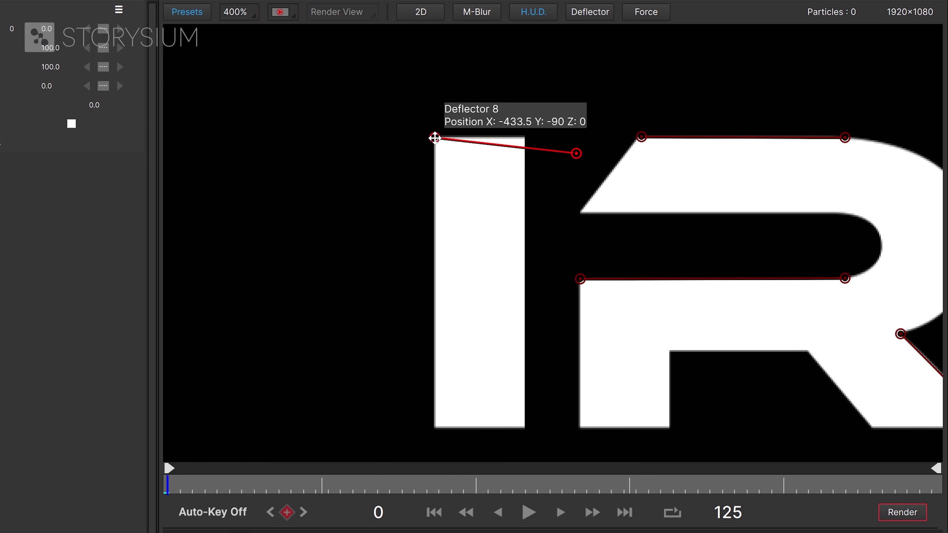
- Fit Deflector 8 to the I's top and right edge, then preview Spark Flare with Smoke 04 (mb)
{"action": "left_click_drag", "start_coordinate": [575, 153], "coordinate": [524, 138]}
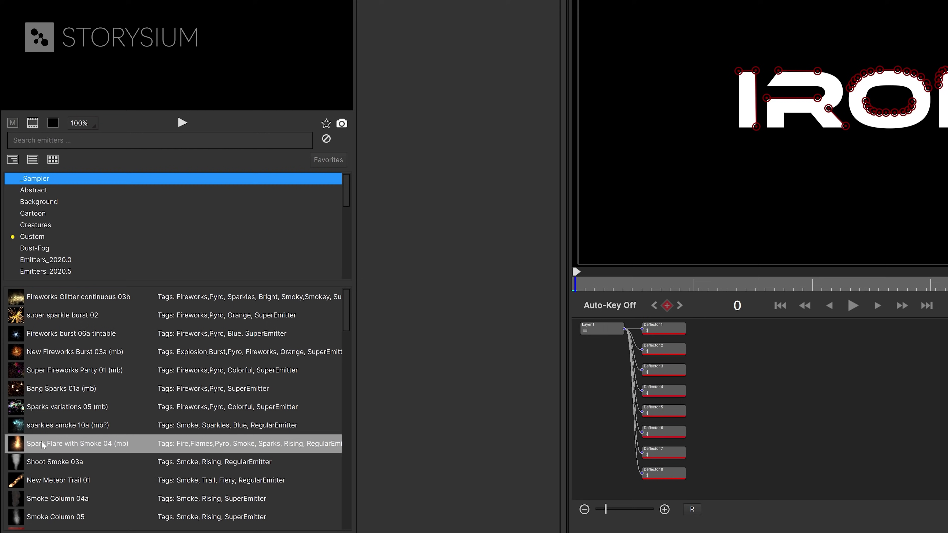
{"action": "left_click", "coordinate": [41, 441]}
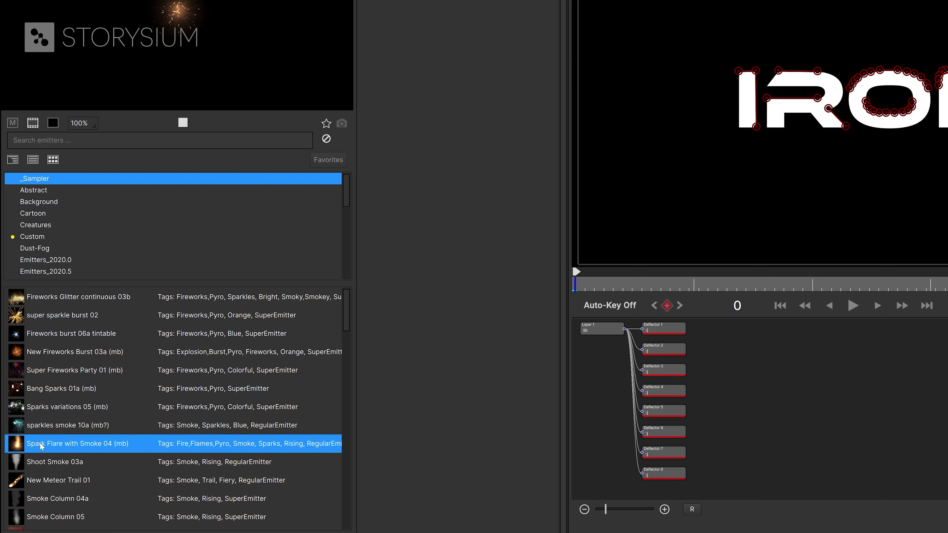
- Add the Spark Flare with Smoke 04 (mb) emitter and set its Shape to Line
{"action": "double_click", "coordinate": [58, 446]}
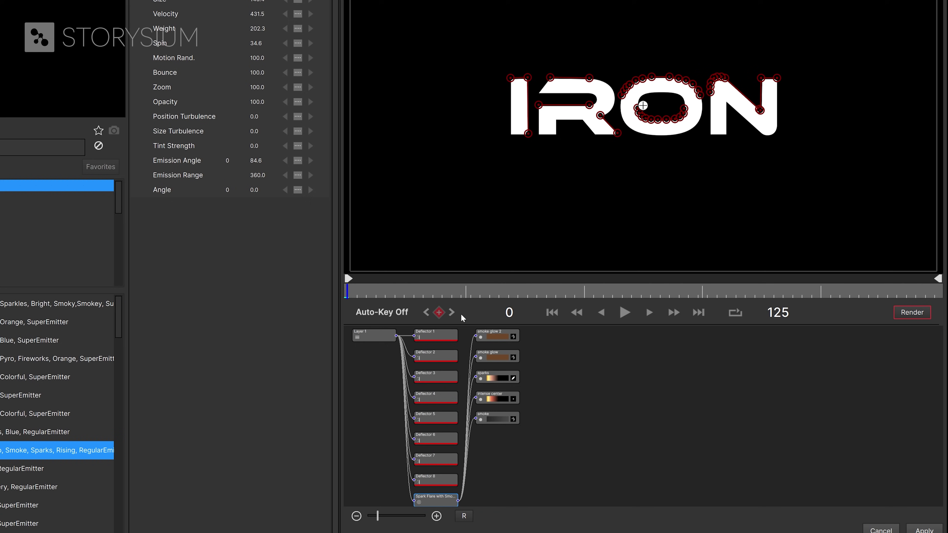
{"action": "left_click_drag", "start_coordinate": [448, 286], "coordinate": [499, 295]}
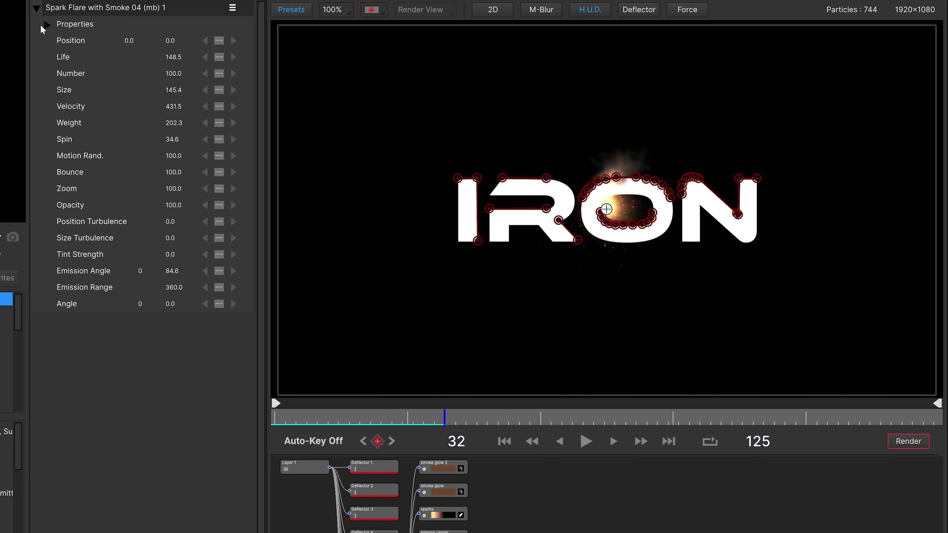
{"action": "left_click", "coordinate": [42, 25]}
{"action": "left_click", "coordinate": [183, 41]}
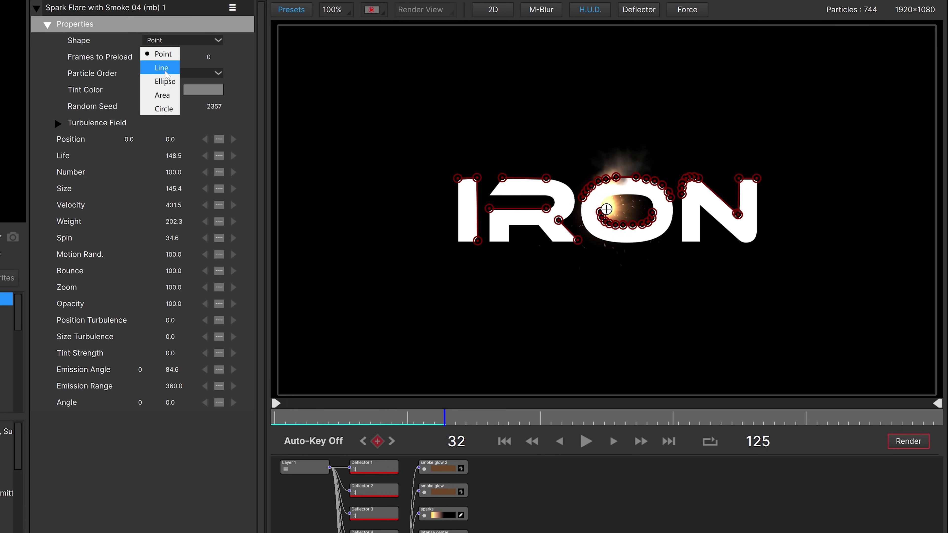
{"action": "left_click", "coordinate": [160, 69]}
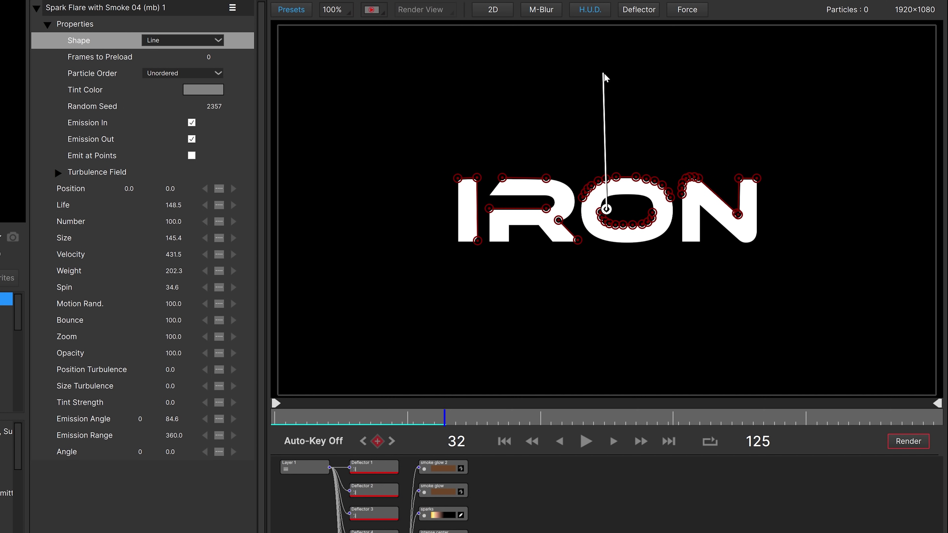
- Place the line emitter's top end above the O and reduce its Size to 108.4
{"action": "left_click", "coordinate": [604, 73]}
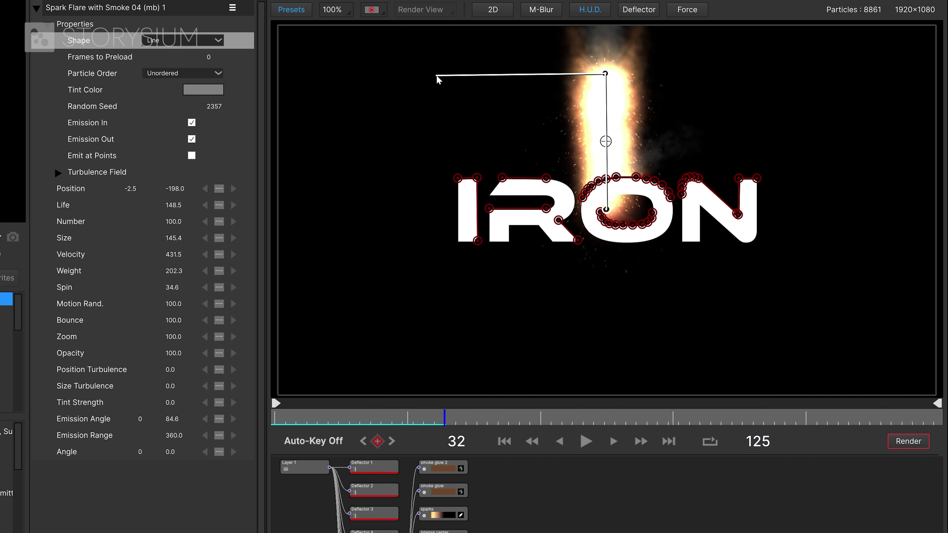
{"action": "key", "text": "Escape"}
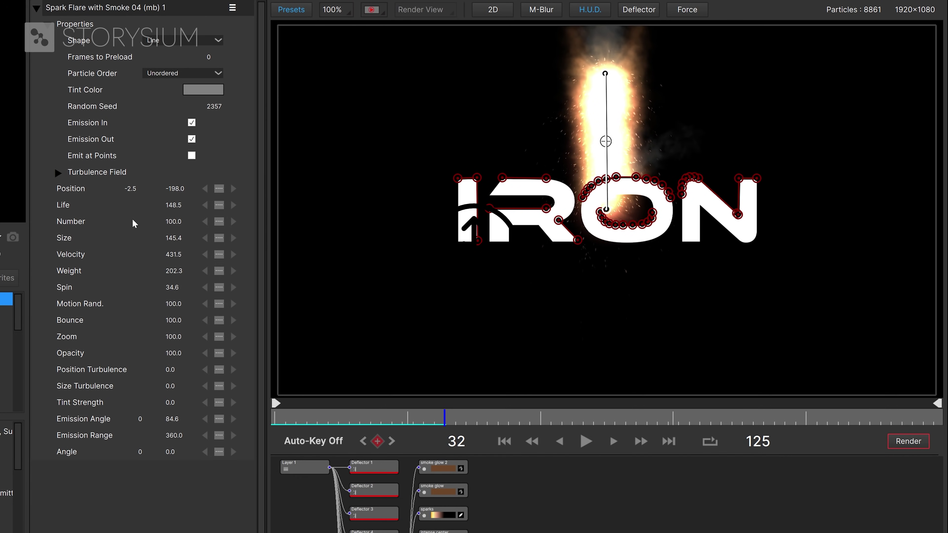
{"action": "left_click_drag", "start_coordinate": [169, 238], "coordinate": [153, 241]}
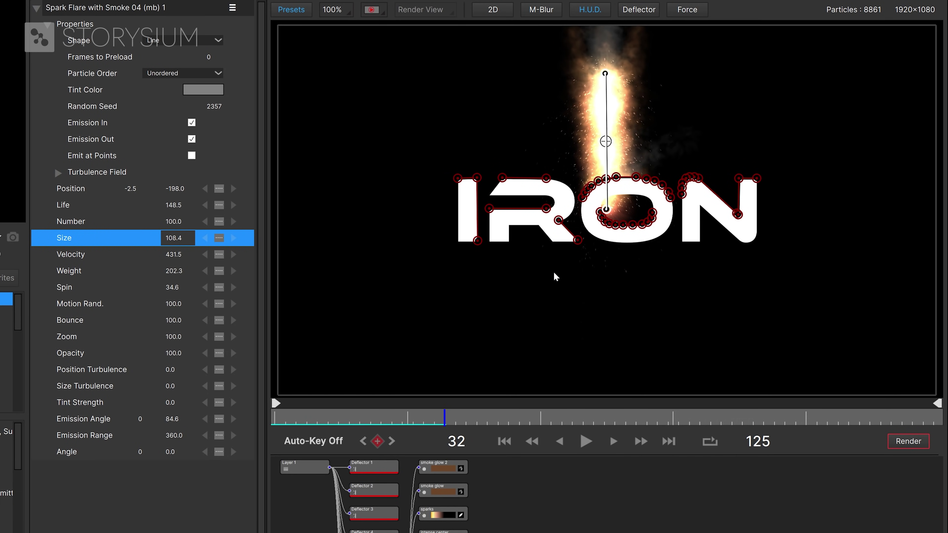
- Move the emitter off-frame left and set its Position interpolation to Bezier
{"action": "scroll", "coordinate": [554, 276], "scroll_direction": "down", "scroll_amount": 1}
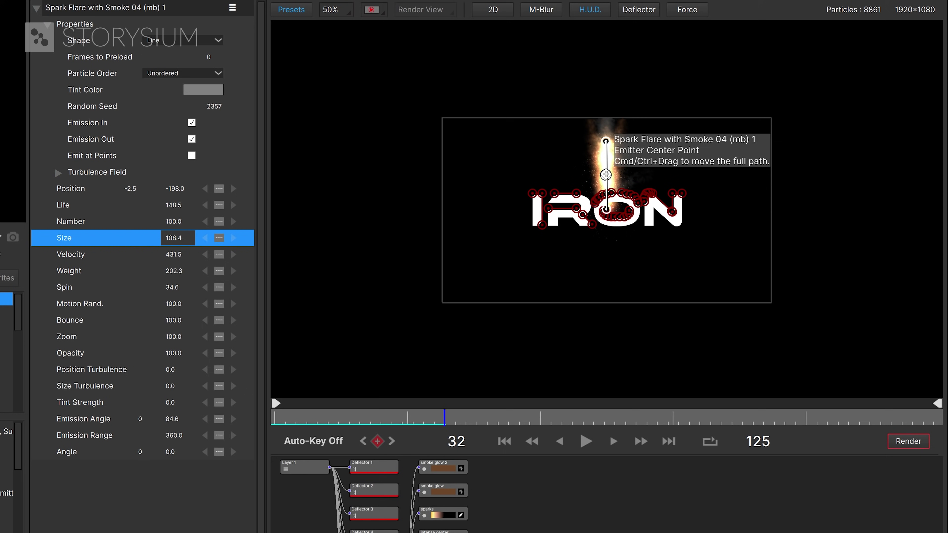
{"action": "left_click_drag", "start_coordinate": [606, 175], "coordinate": [394, 206]}
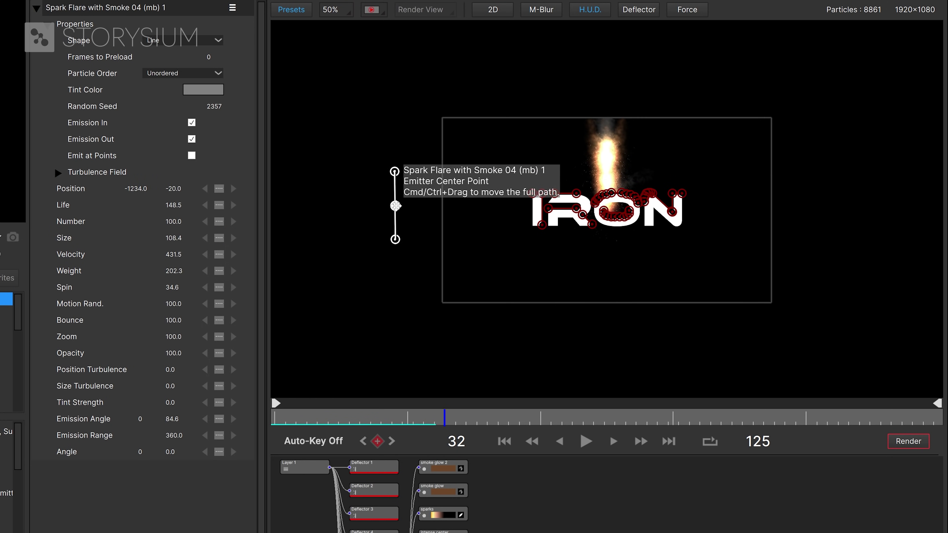
{"action": "left_click", "coordinate": [219, 189]}
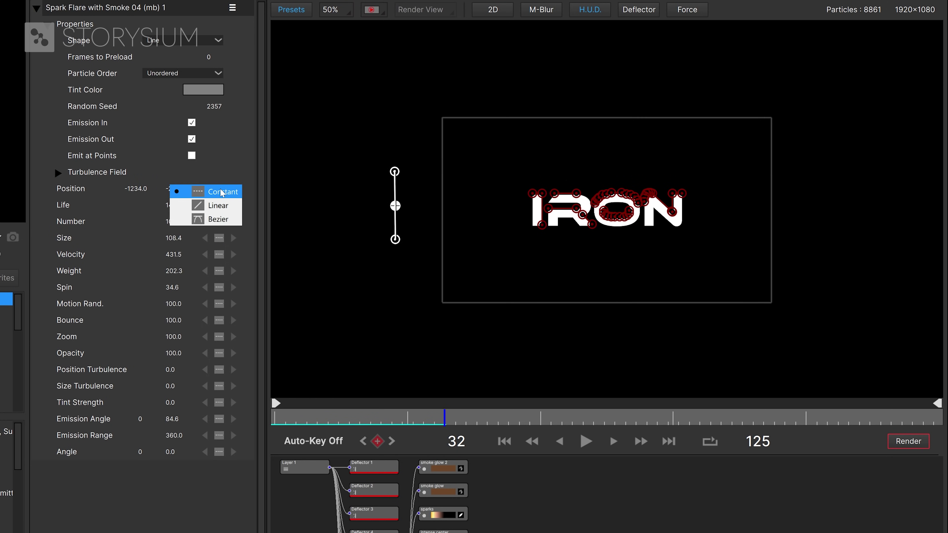
{"action": "left_click", "coordinate": [210, 223]}
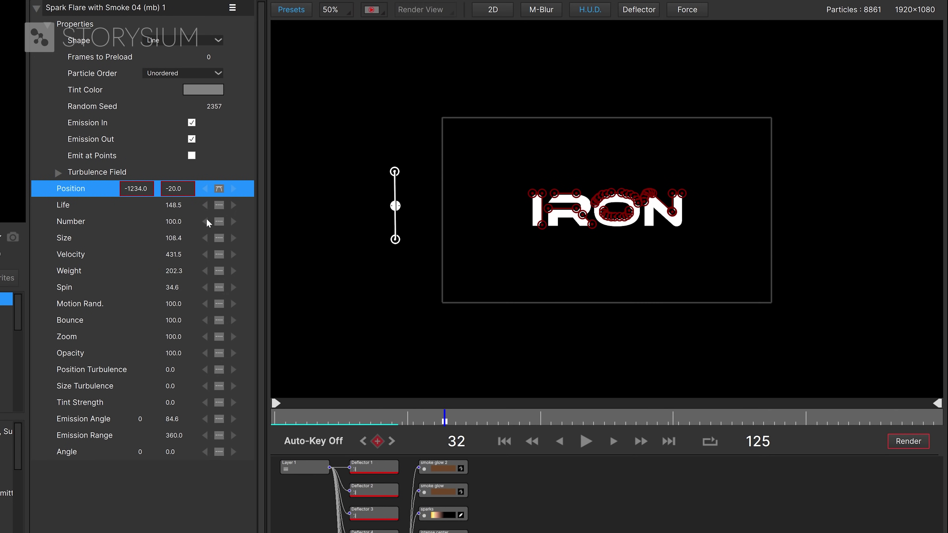
- Near frame 90, drag the emitter right of the title to key Position, then review the sweep
{"action": "left_click_drag", "start_coordinate": [508, 425], "coordinate": [753, 426]}
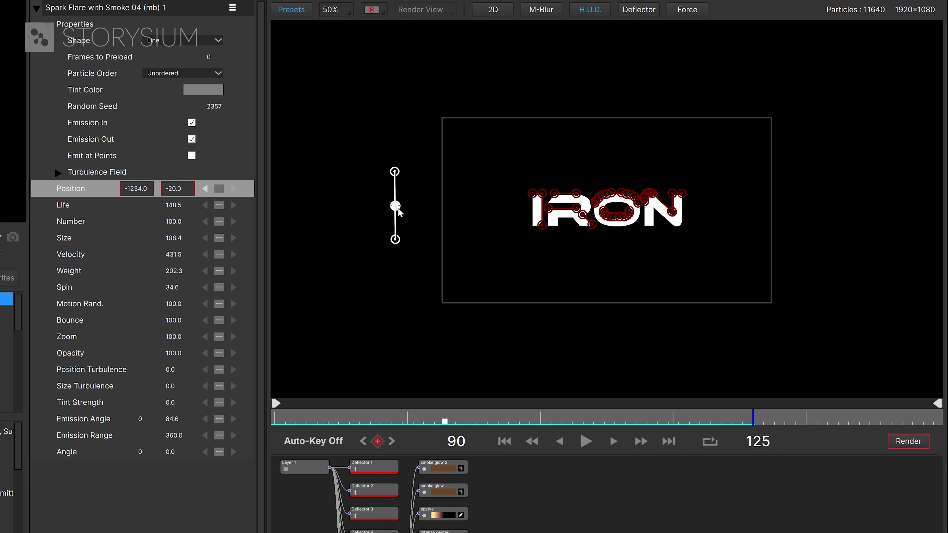
{"action": "left_click_drag", "start_coordinate": [397, 206], "coordinate": [830, 206]}
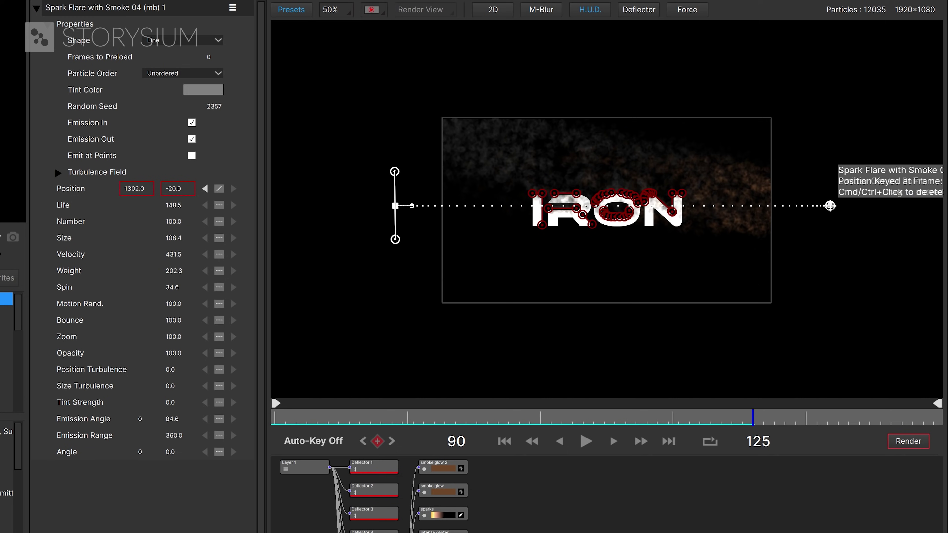
{"action": "left_click_drag", "start_coordinate": [696, 416], "coordinate": [665, 436]}
{"action": "scroll", "coordinate": [768, 189], "scroll_direction": "up", "scroll_amount": 2}
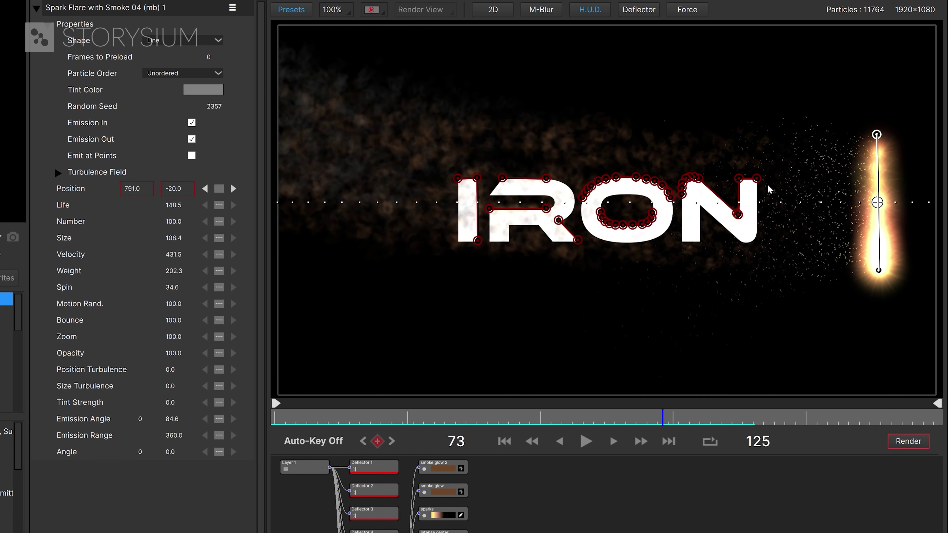
- Recolour the sparks gradient's yellow stop to orange #ff7300, apply it, and view frame 56
{"action": "left_click", "coordinate": [425, 515]}
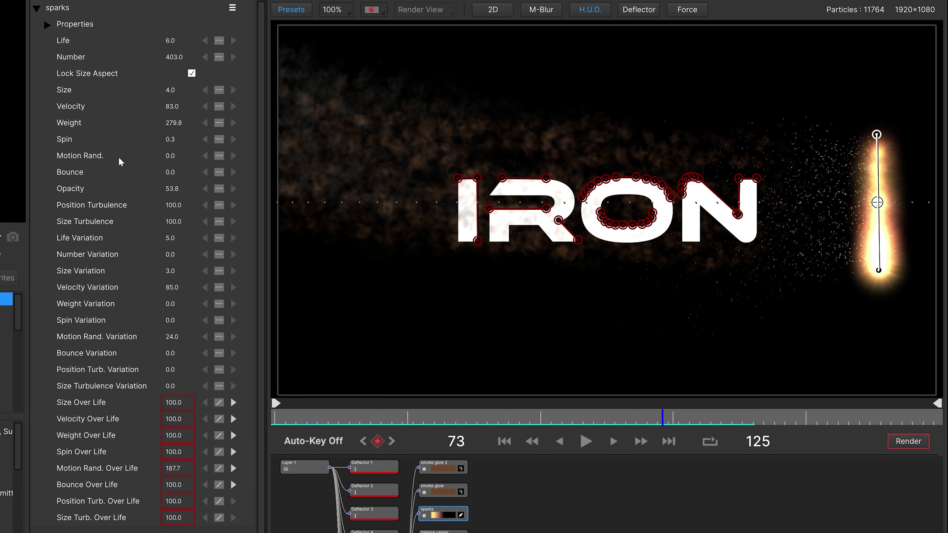
{"action": "left_click", "coordinate": [48, 25]}
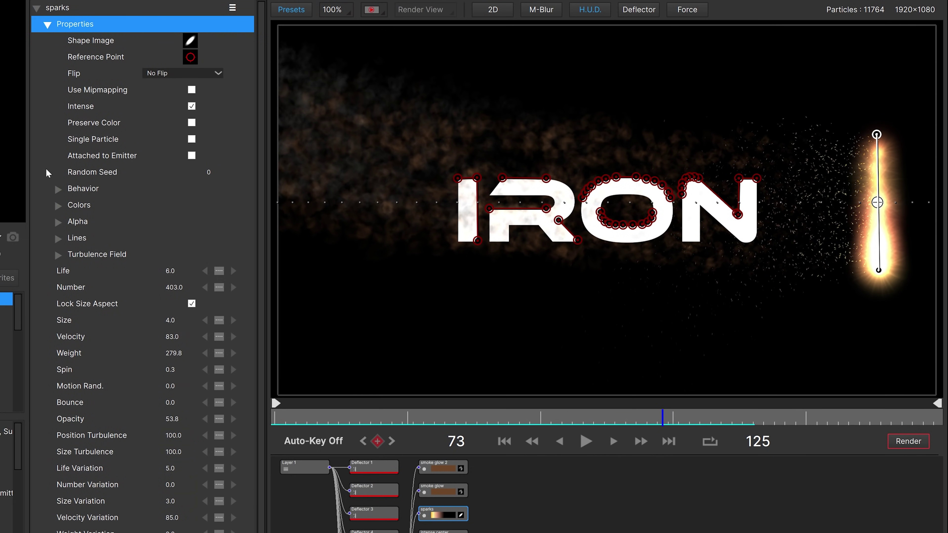
{"action": "left_click", "coordinate": [56, 204]}
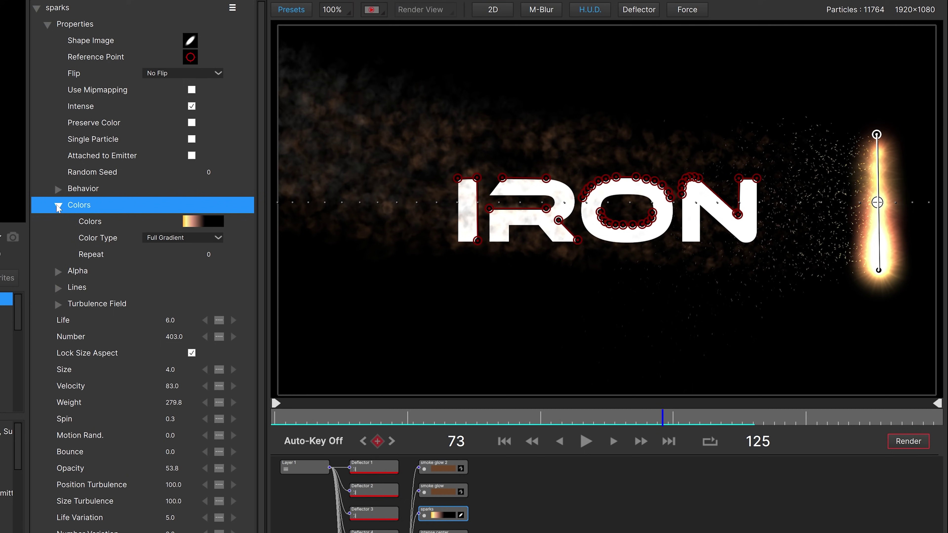
{"action": "left_click", "coordinate": [197, 222]}
{"action": "left_click_drag", "start_coordinate": [207, 334], "coordinate": [209, 334]}
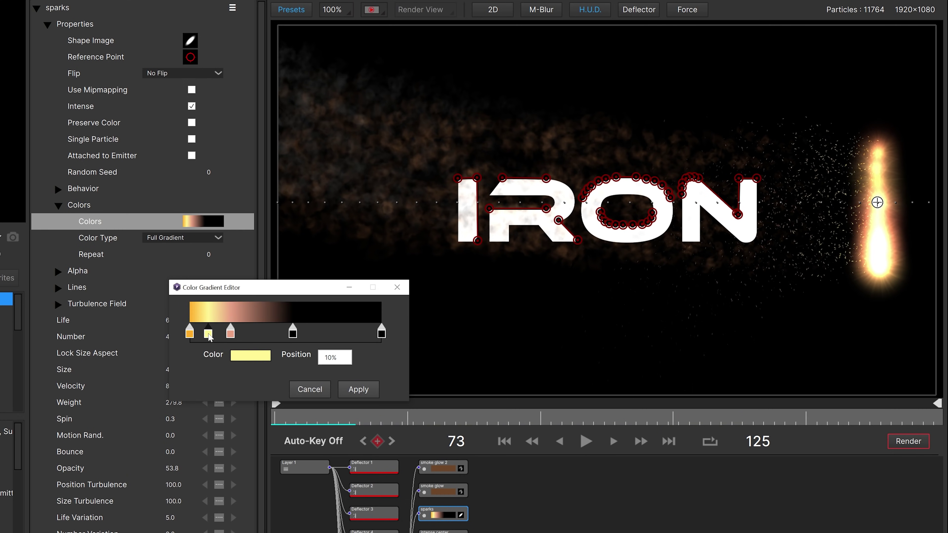
{"action": "left_click", "coordinate": [239, 357]}
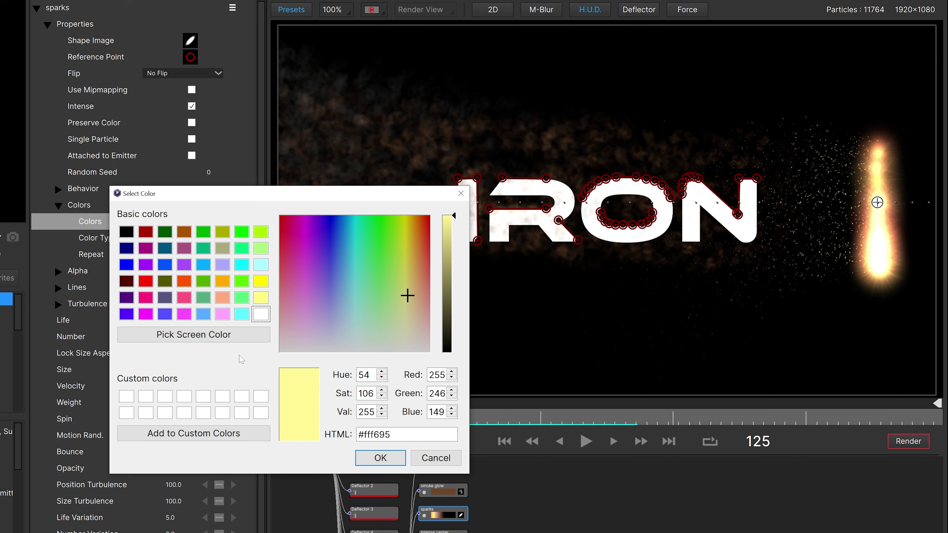
{"action": "left_click_drag", "start_coordinate": [370, 253], "coordinate": [419, 218]}
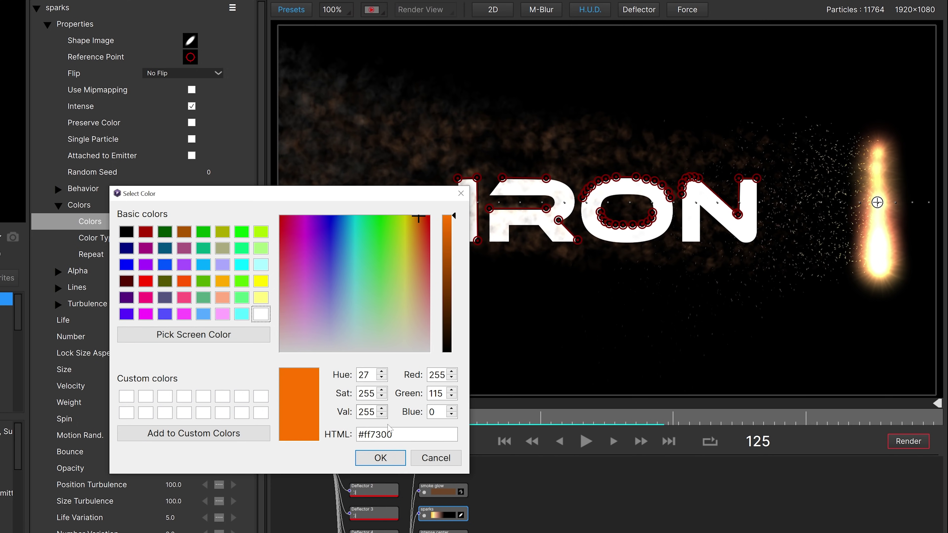
{"action": "left_click", "coordinate": [388, 460]}
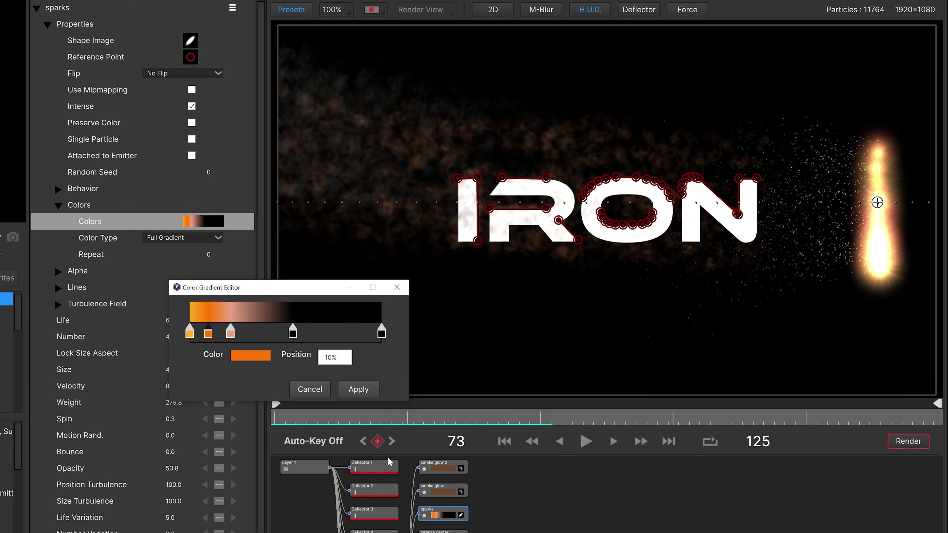
{"action": "left_click", "coordinate": [362, 391]}
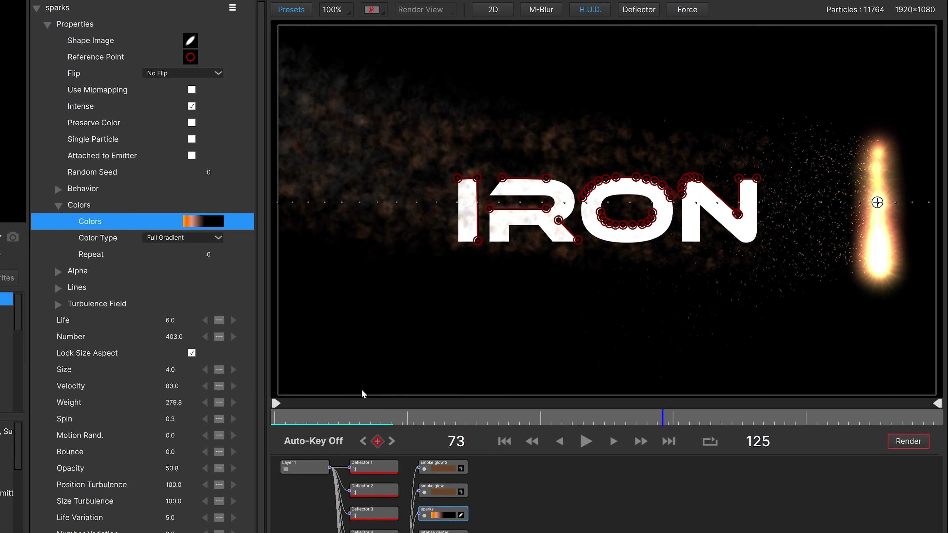
{"action": "left_click", "coordinate": [575, 421]}
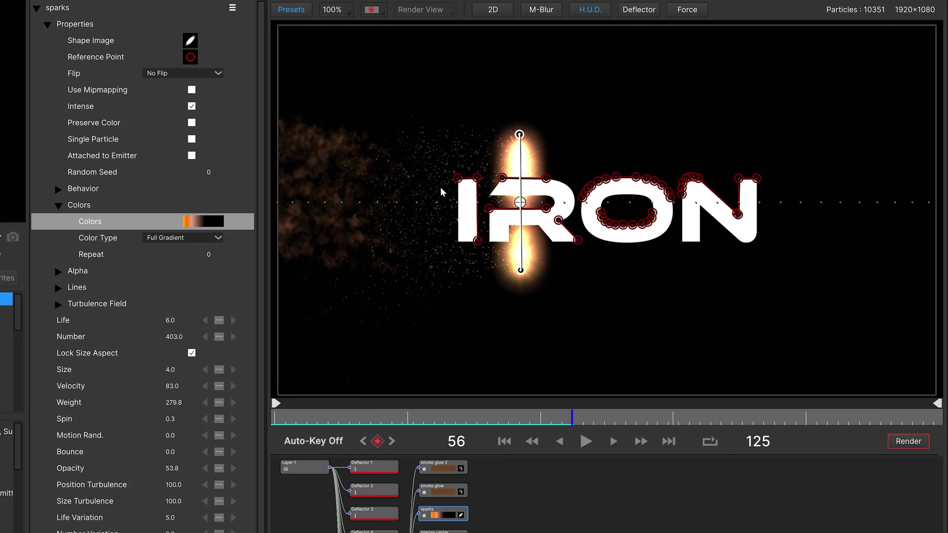
- Give the sparks emitter the blurred spikey star particle shape
{"action": "scroll", "coordinate": [451, 191], "scroll_direction": "up", "scroll_amount": 1}
{"action": "left_click_drag", "start_coordinate": [352, 194], "coordinate": [574, 202]}
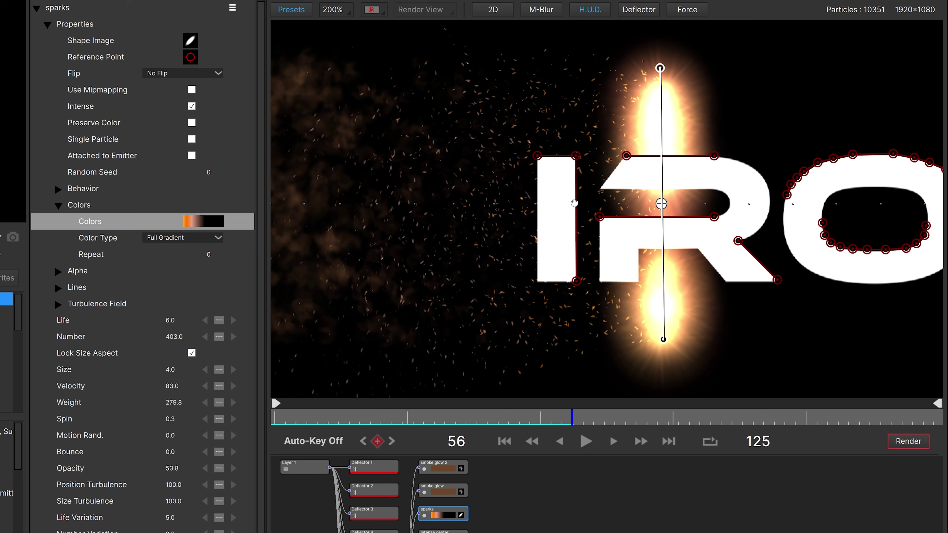
{"action": "left_click", "coordinate": [191, 46]}
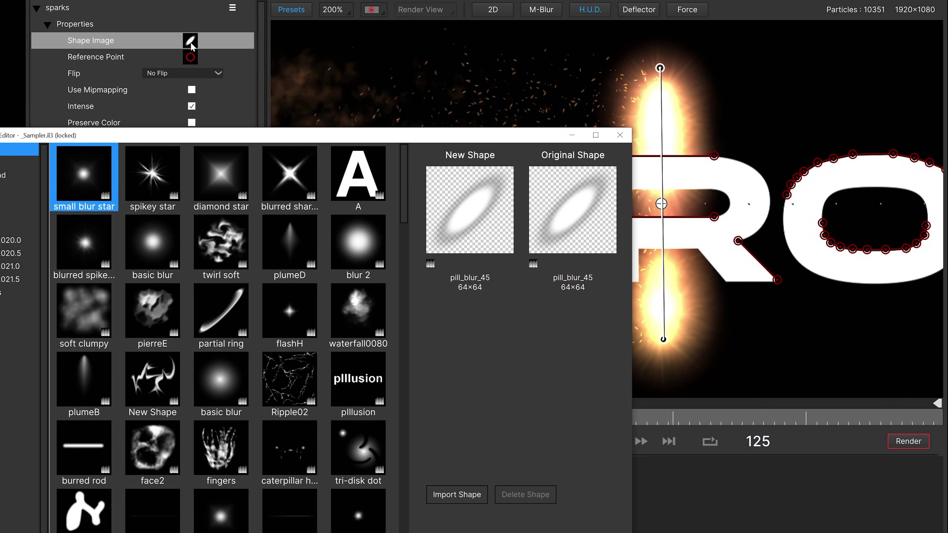
{"action": "left_click", "coordinate": [92, 244]}
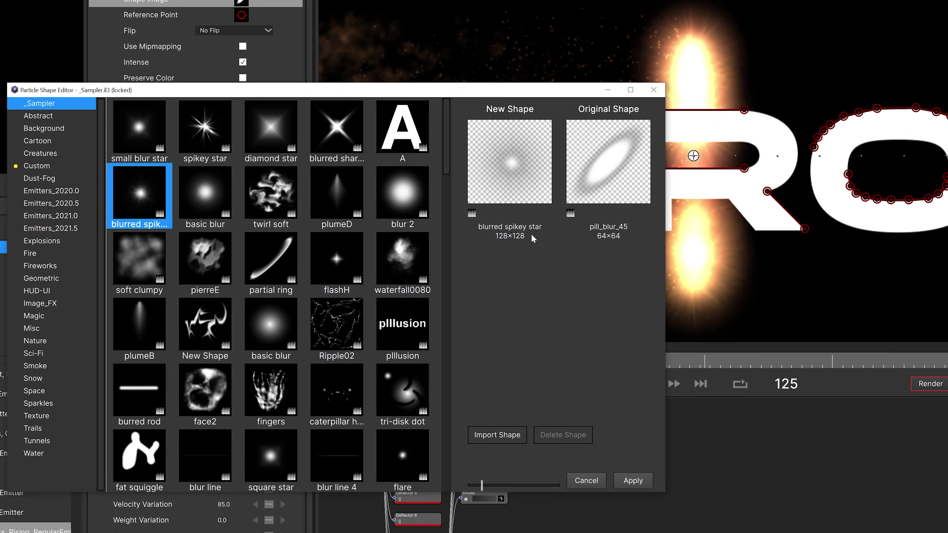
{"action": "left_click", "coordinate": [633, 481]}
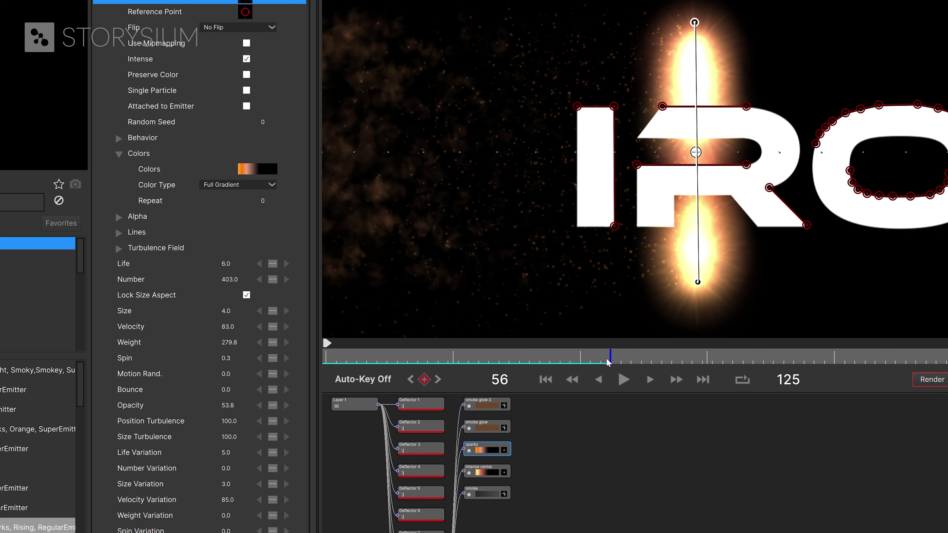
- Set the sparks' particle Size to 25
{"action": "left_click", "coordinate": [230, 309]}
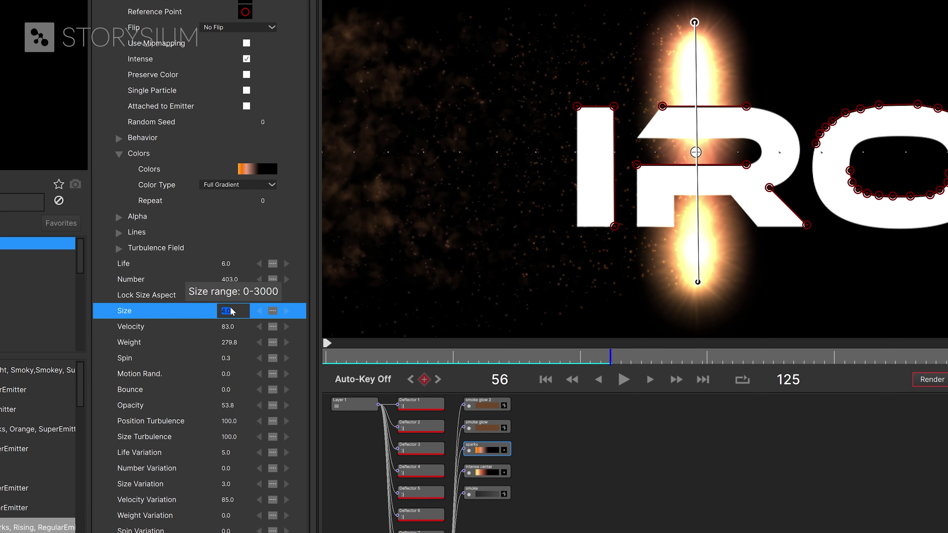
{"action": "type", "text": "25"}
{"action": "key", "text": "Return"}
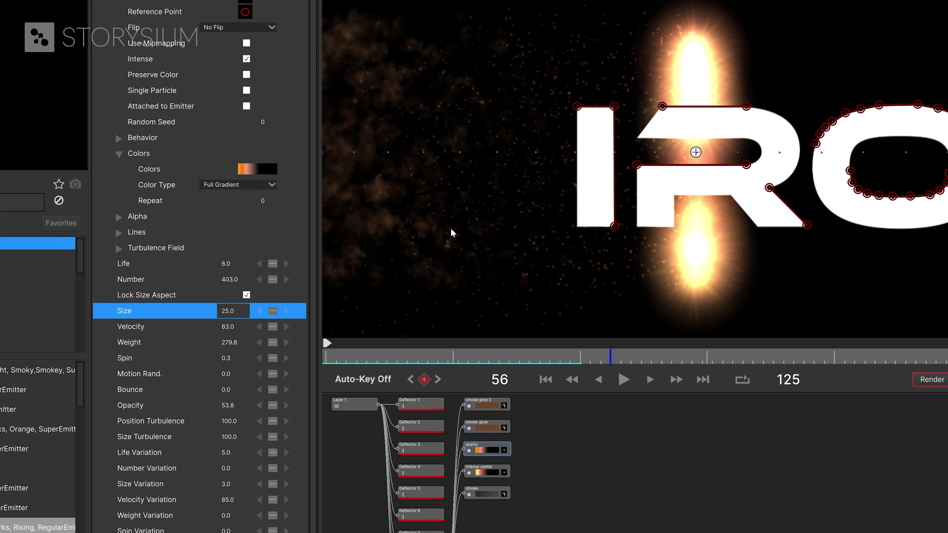
{"action": "scroll", "coordinate": [527, 233], "scroll_direction": "down", "scroll_amount": 3}
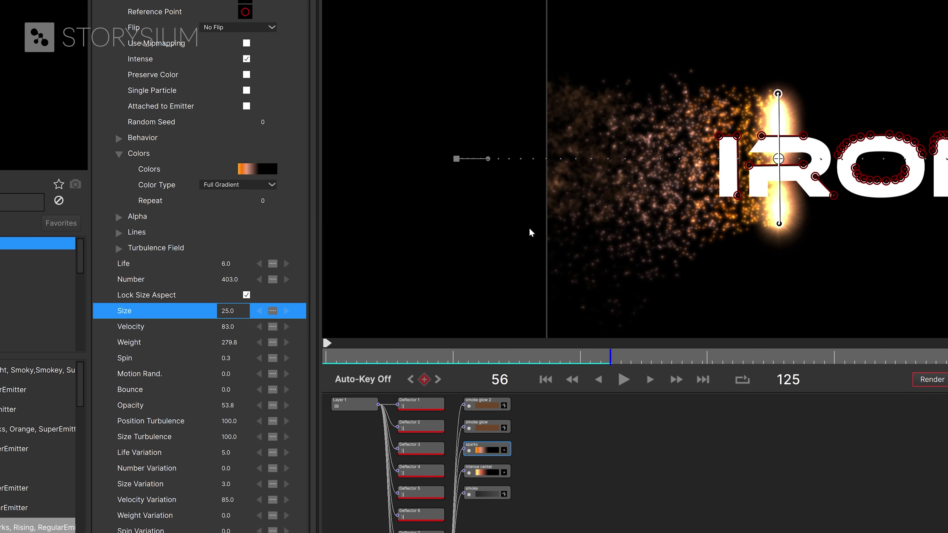
- With the whole IRON title in view, raise the sparks' Life from 6 to 15
{"action": "left_click_drag", "start_coordinate": [559, 233], "coordinate": [493, 182]}
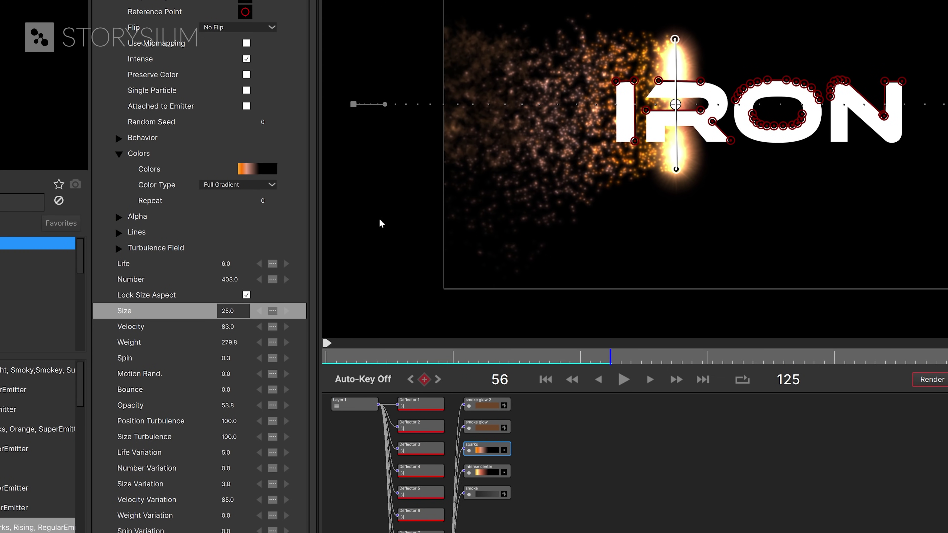
{"action": "left_click", "coordinate": [227, 263]}
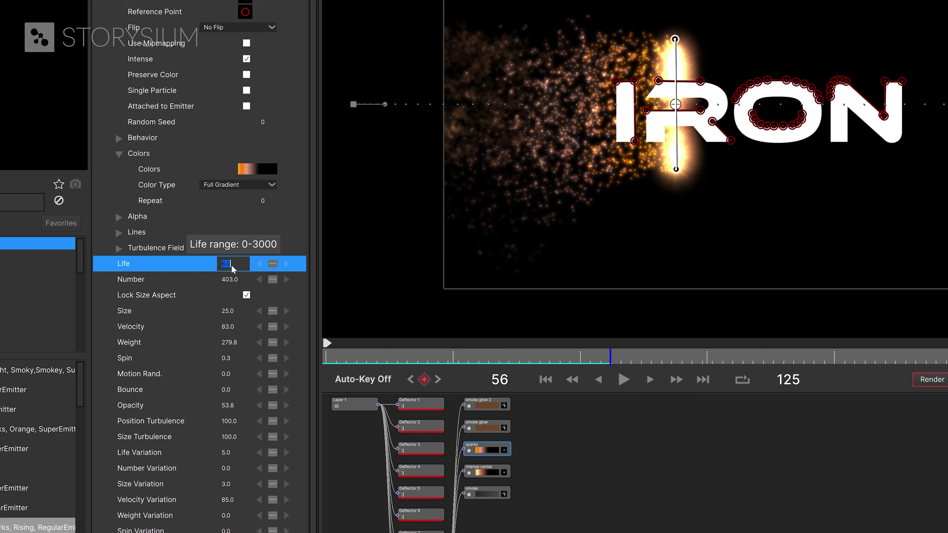
{"action": "key", "text": "Return"}
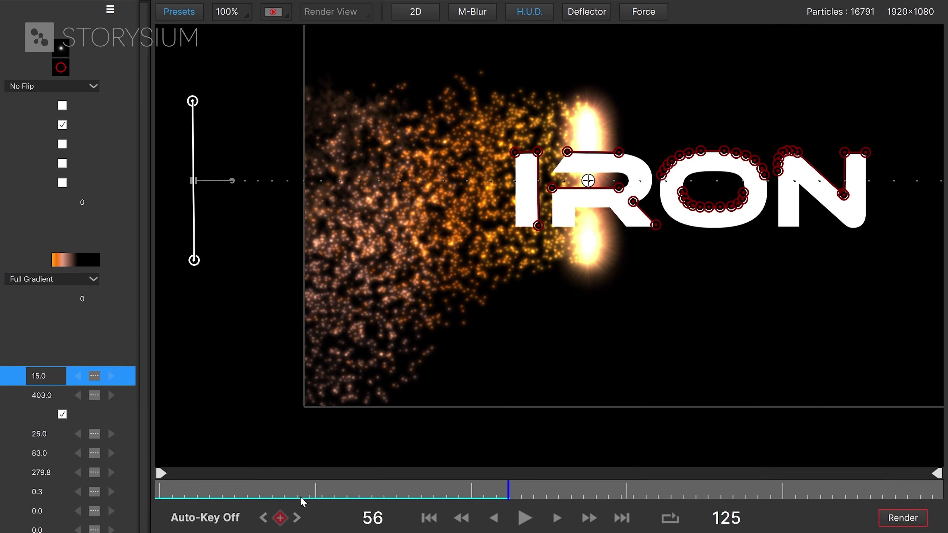
{"action": "left_click_drag", "start_coordinate": [302, 501], "coordinate": [547, 507]}
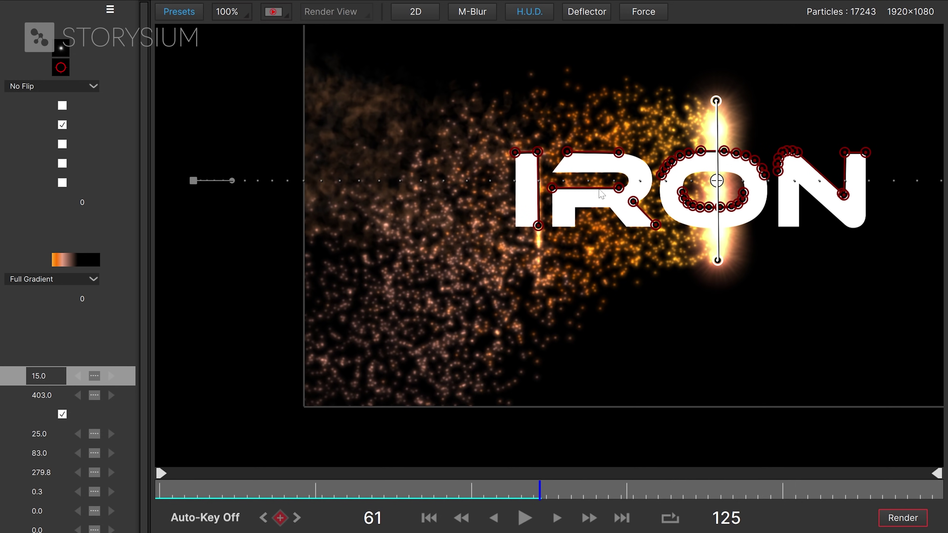
{"action": "key", "text": "space"}
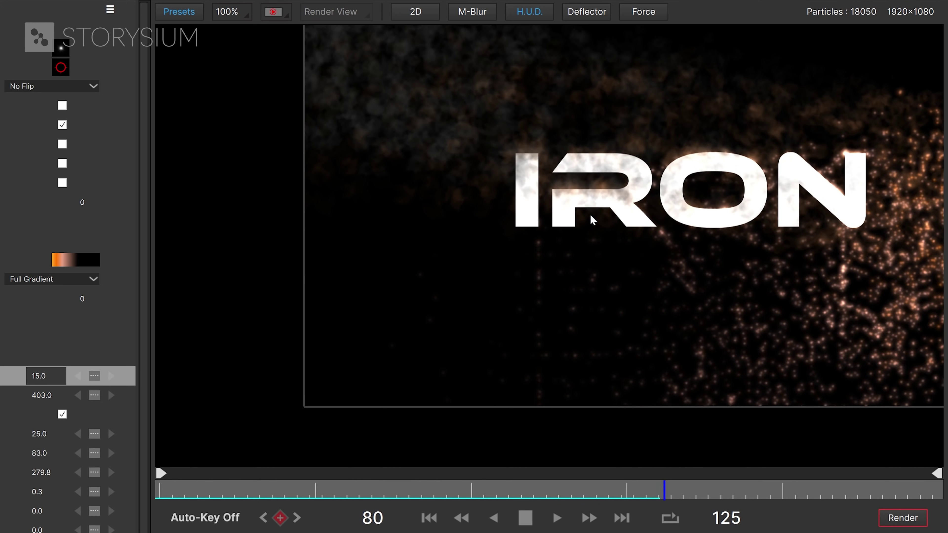
{"action": "key", "text": "space"}
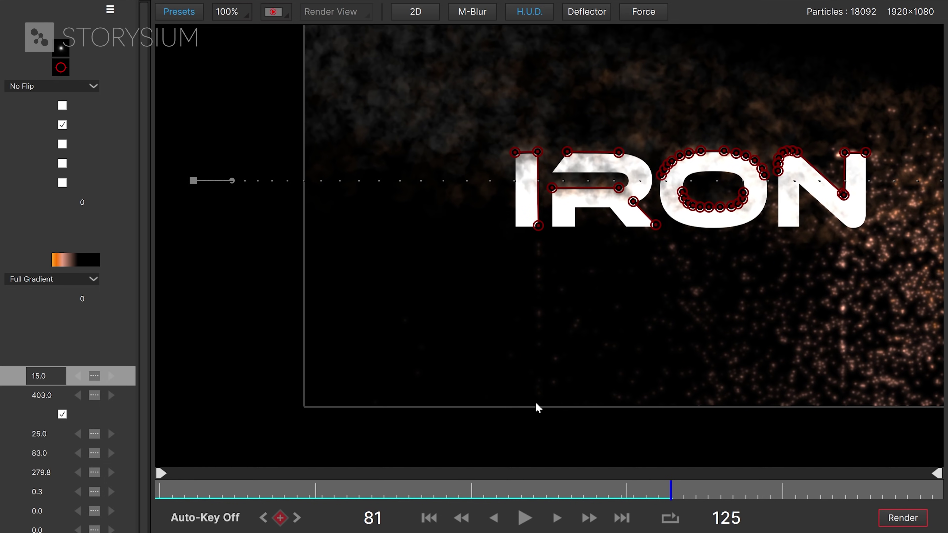
{"action": "key", "text": "minus"}
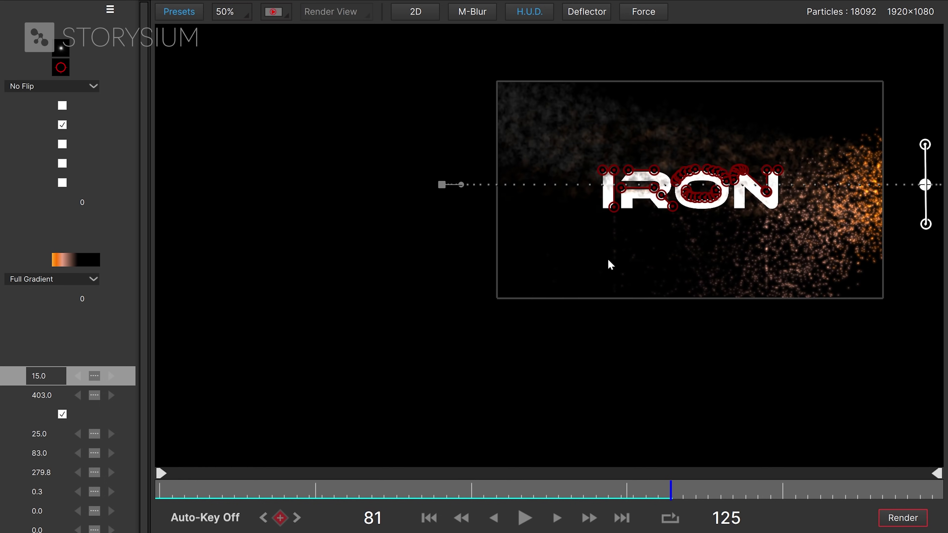
- Add a deflector line along the frame's bottom edge and raise its bounce to 119
{"action": "left_click", "coordinate": [595, 15]}
{"action": "left_click_drag", "start_coordinate": [675, 179], "coordinate": [497, 299]}
{"action": "left_click_drag", "start_coordinate": [698, 188], "coordinate": [882, 298]}
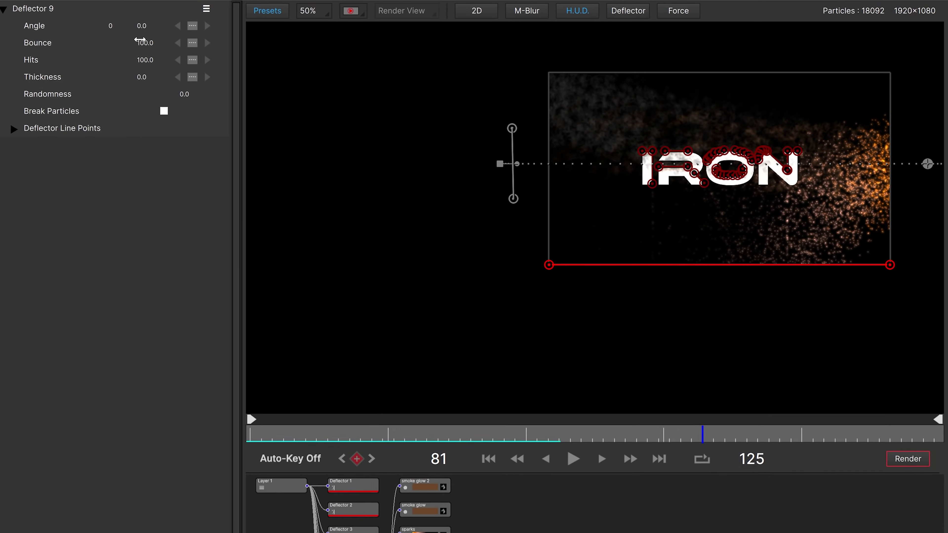
{"action": "left_click_drag", "start_coordinate": [151, 76], "coordinate": [159, 76]}
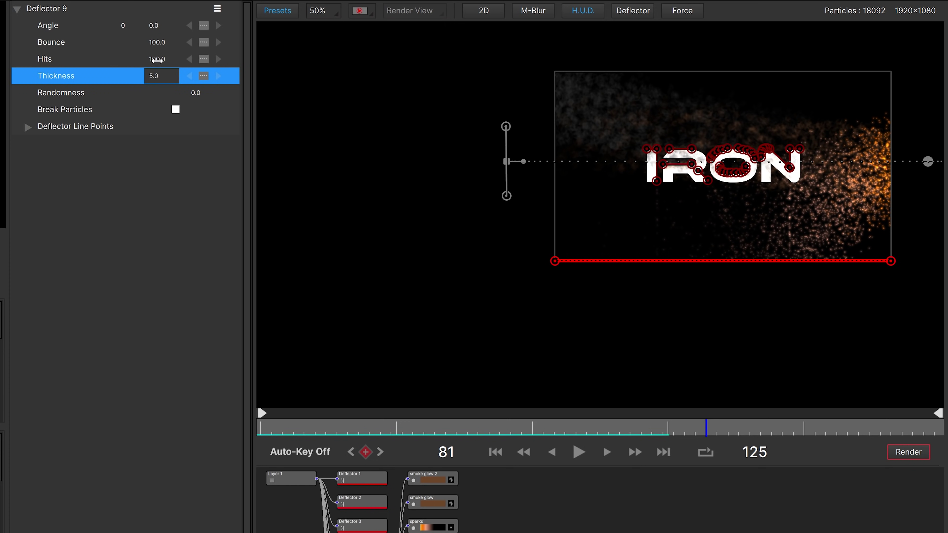
{"action": "left_click_drag", "start_coordinate": [159, 44], "coordinate": [175, 43]}
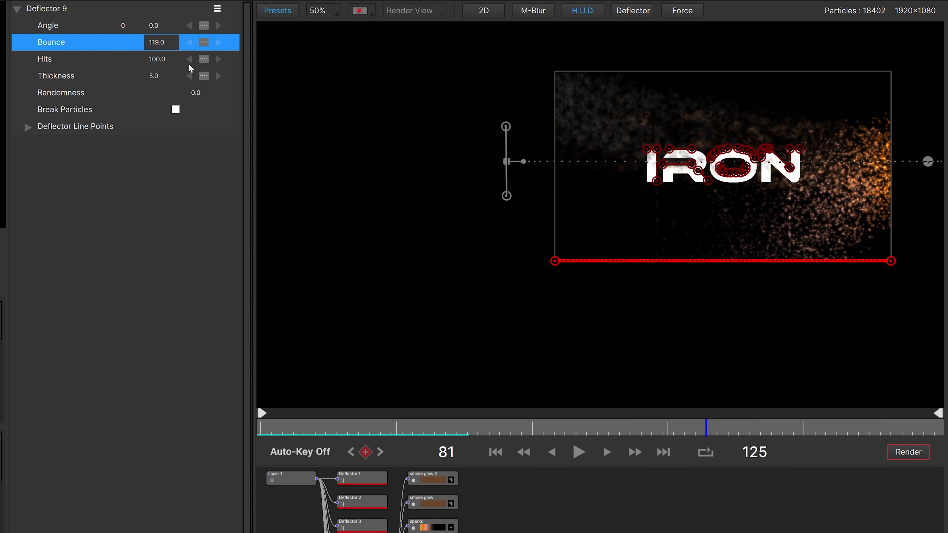
- Preview the bounce from frame 53, thicken the deflector to 17, and replay from frame 47
{"action": "left_click", "coordinate": [548, 429]}
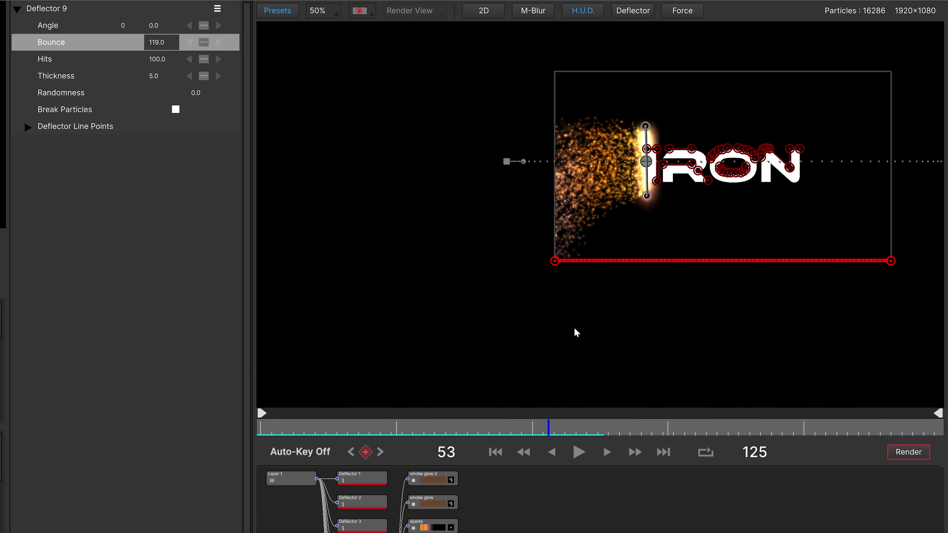
{"action": "scroll", "coordinate": [654, 237], "scroll_direction": "up", "scroll_amount": 2}
{"action": "key", "text": "space"}
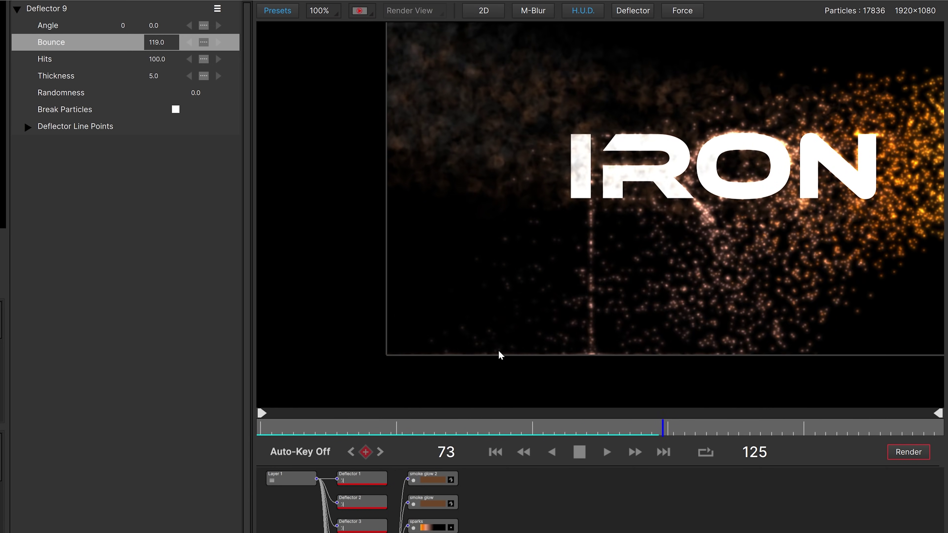
{"action": "key", "text": "space"}
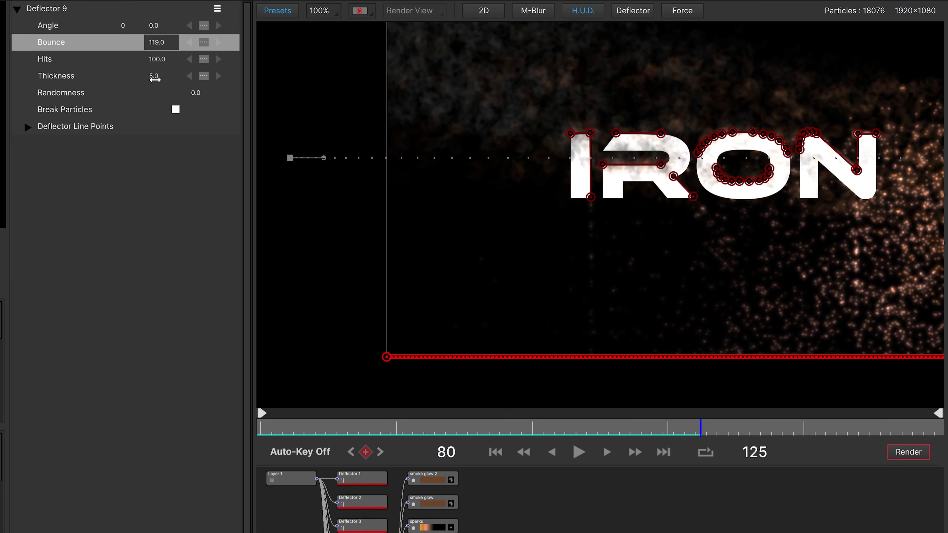
{"action": "left_click_drag", "start_coordinate": [157, 76], "coordinate": [160, 76]}
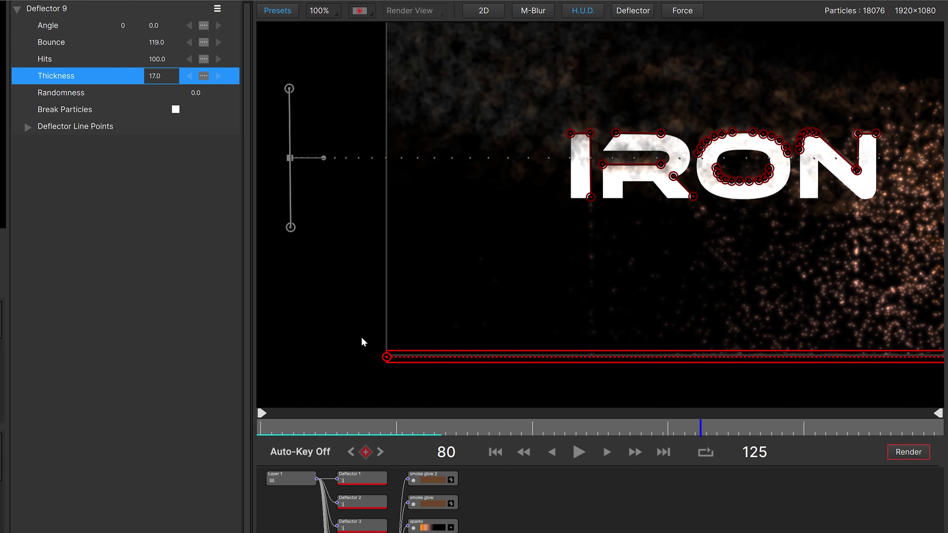
{"action": "left_click", "coordinate": [521, 430]}
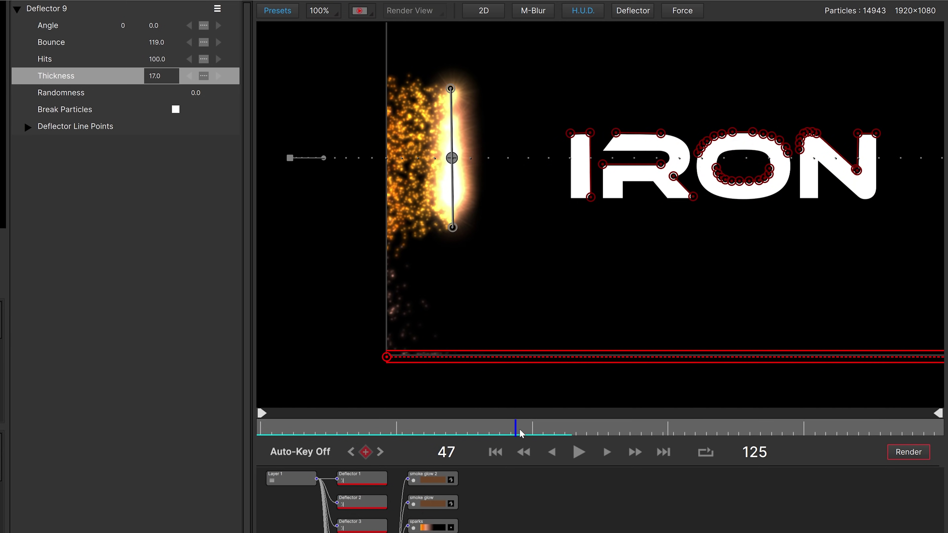
{"action": "key", "text": "space"}
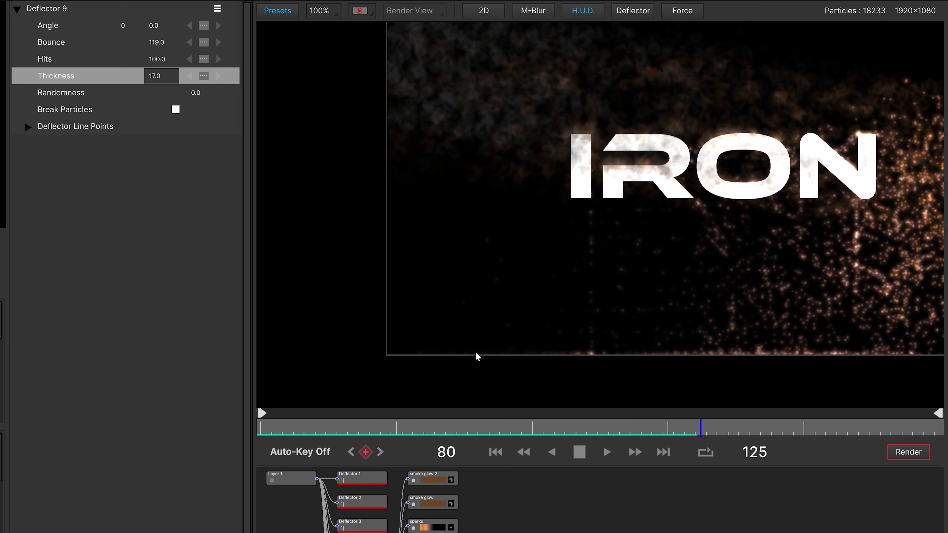
{"action": "key", "text": "space"}
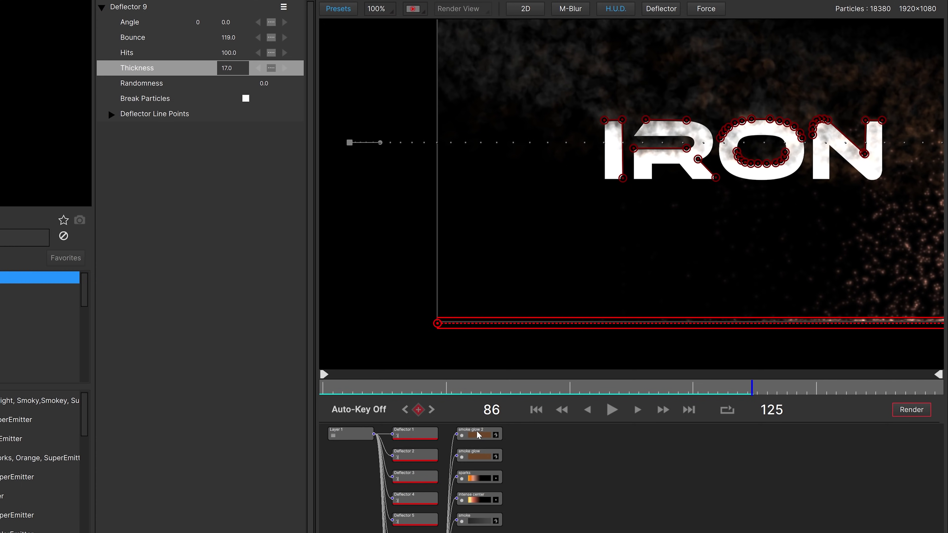
- Delete the smoke glow 2 emitter and bring up the smoke glow emitter's colour gradient
{"action": "left_click", "coordinate": [471, 436]}
{"action": "key", "text": "Delete"}
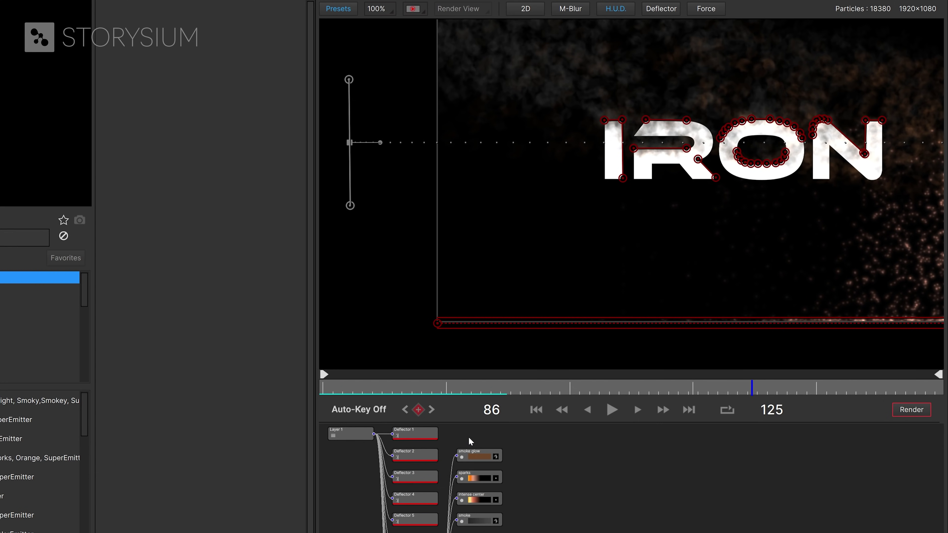
{"action": "left_click", "coordinate": [466, 453]}
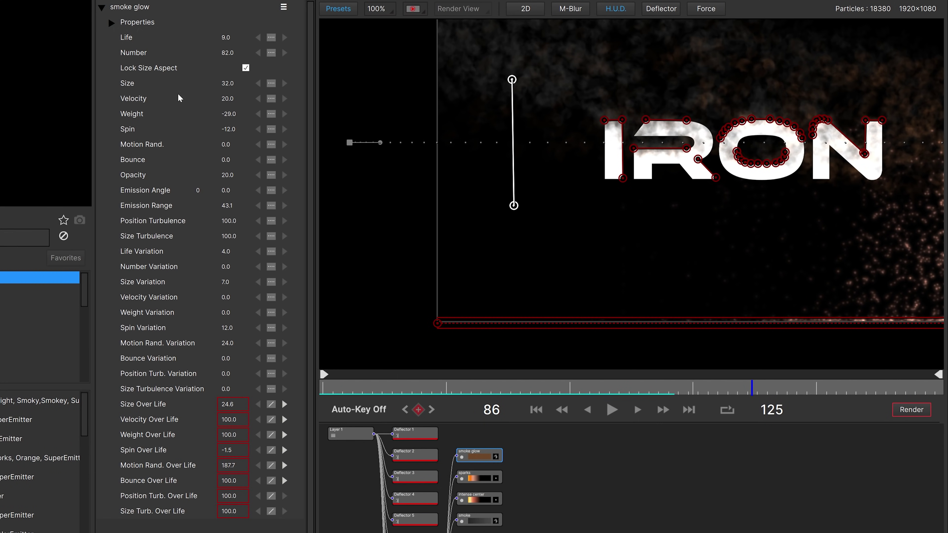
{"action": "left_click", "coordinate": [112, 22]}
{"action": "left_click", "coordinate": [122, 190]}
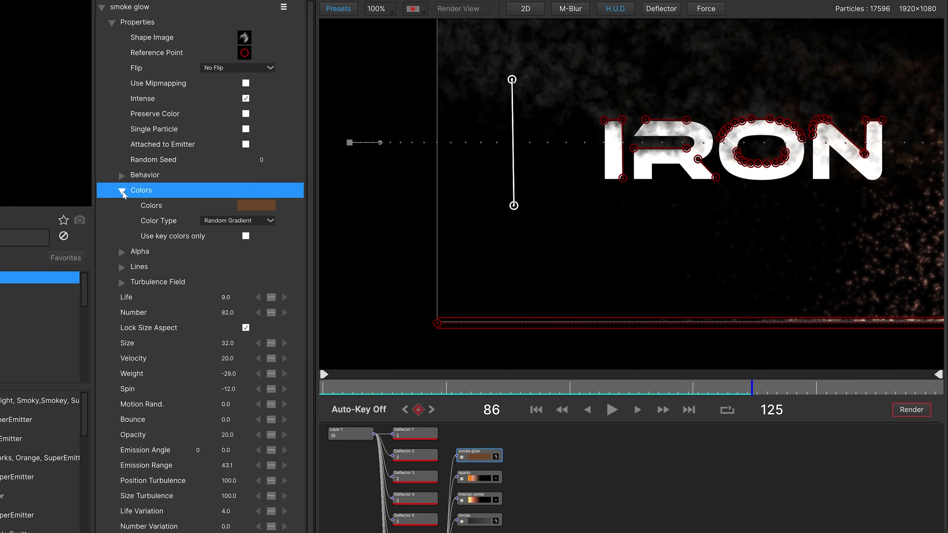
{"action": "left_click", "coordinate": [257, 206]}
- Change the smoke glow gradient to a lighter neutral grey, apply it, and stop playback
{"action": "left_click", "coordinate": [307, 337]}
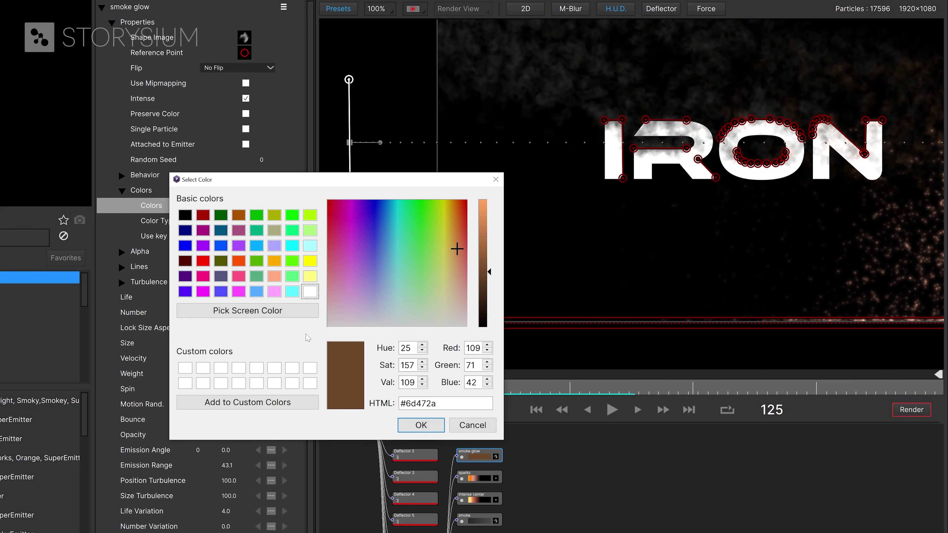
{"action": "left_click_drag", "start_coordinate": [437, 324], "coordinate": [448, 325]}
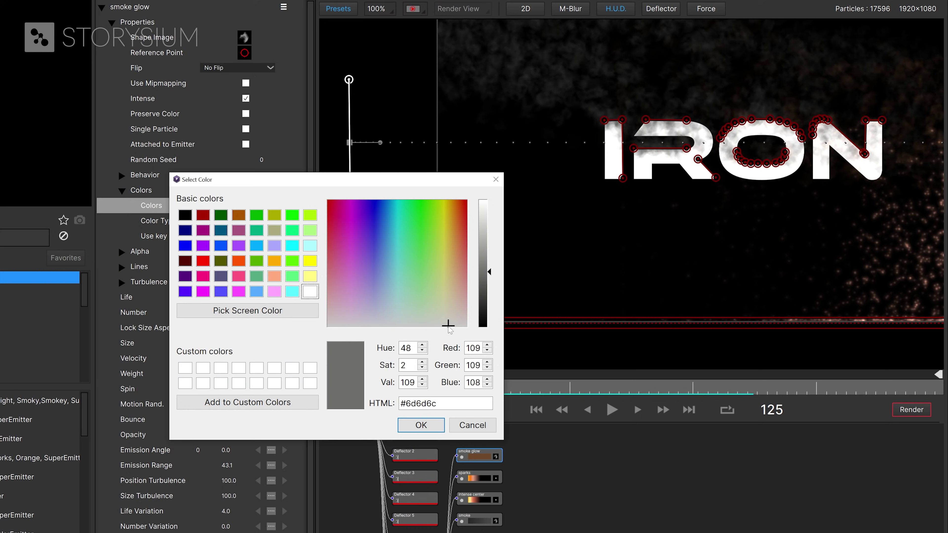
{"action": "left_click_drag", "start_coordinate": [490, 265], "coordinate": [487, 254]}
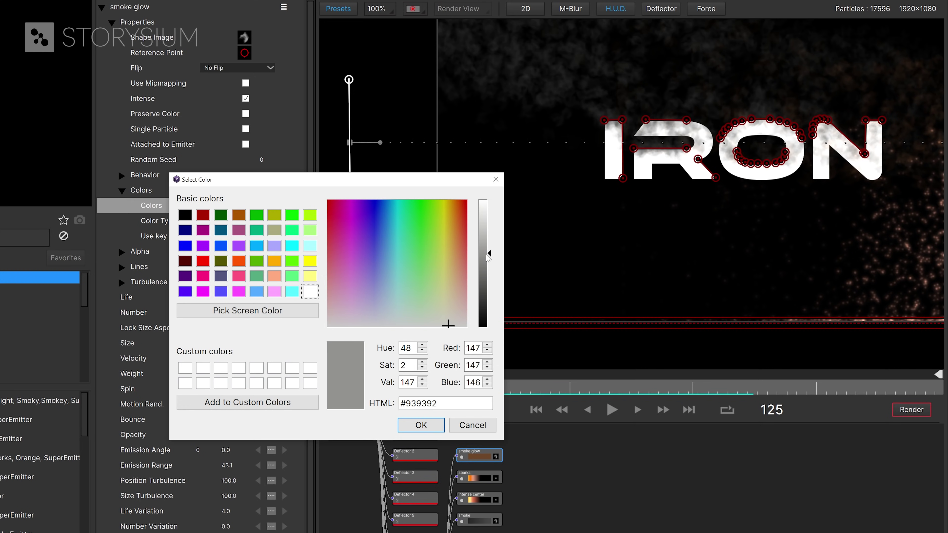
{"action": "left_click", "coordinate": [414, 425]}
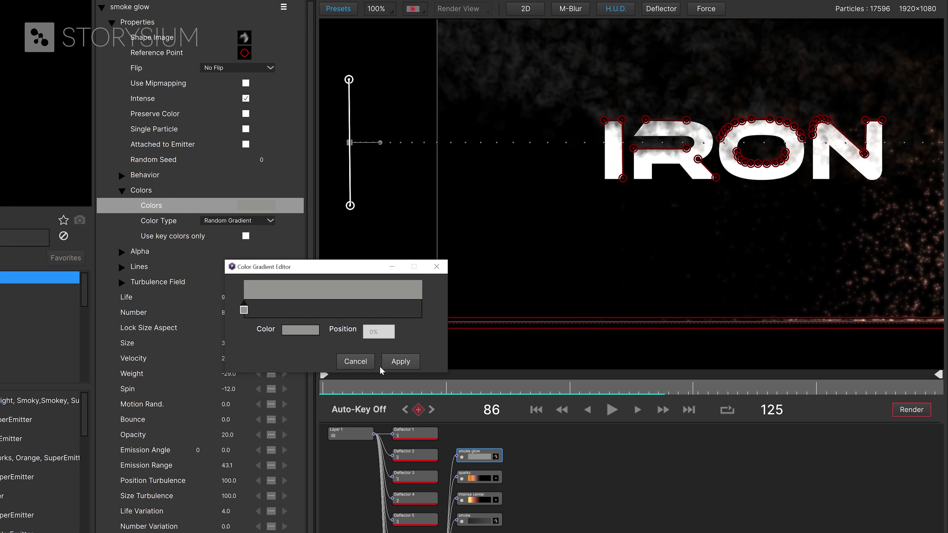
{"action": "left_click", "coordinate": [390, 361]}
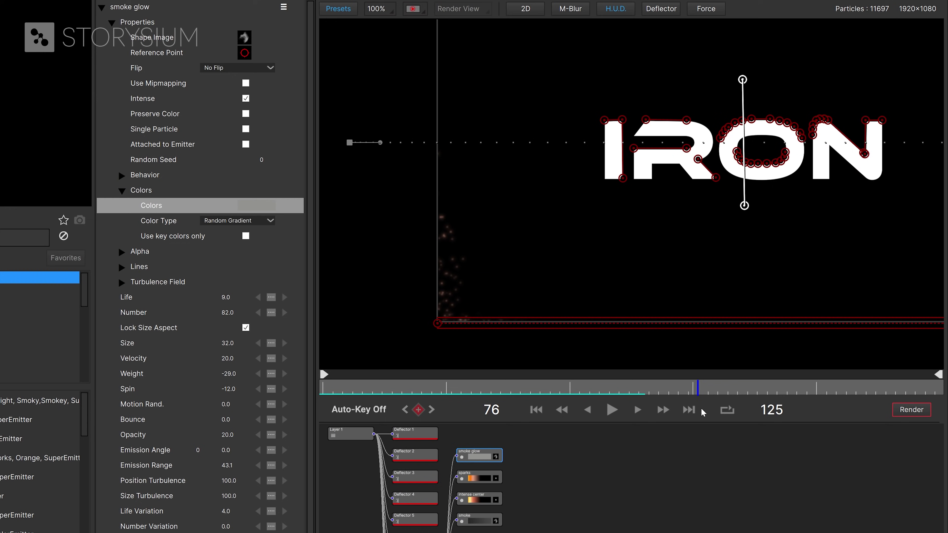
{"action": "key", "text": "space"}
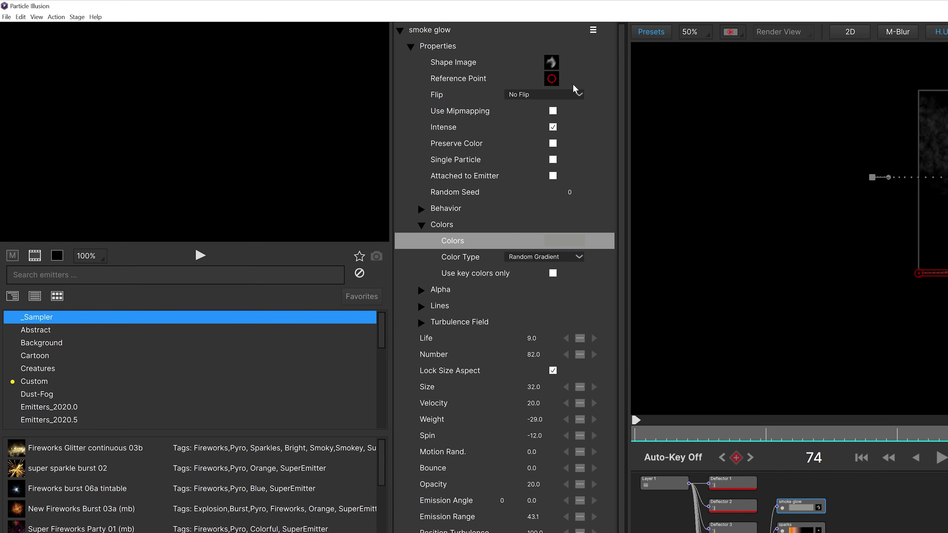
- Save the project as Project Storysium.bpi in TEMP and apply the particle setup to the clip
{"action": "left_click", "coordinate": [7, 16]}
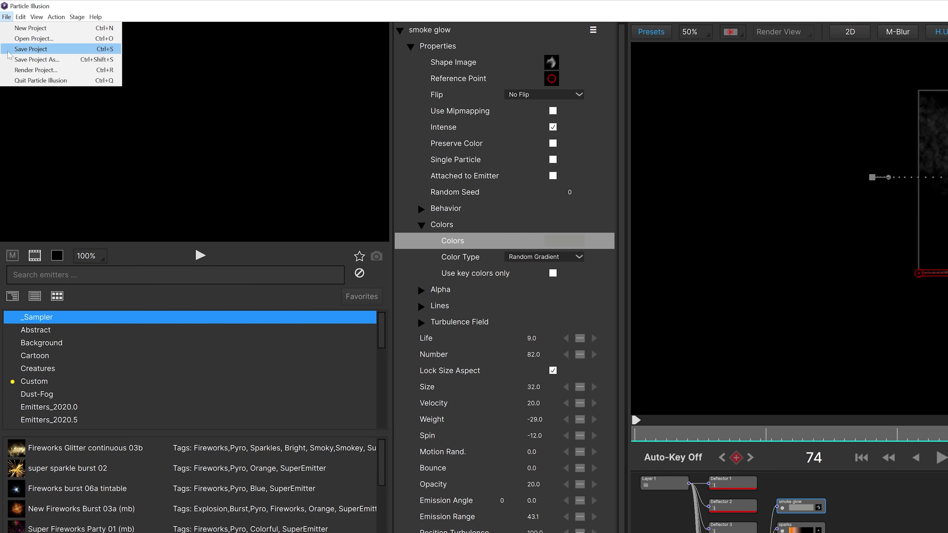
{"action": "left_click", "coordinate": [36, 61]}
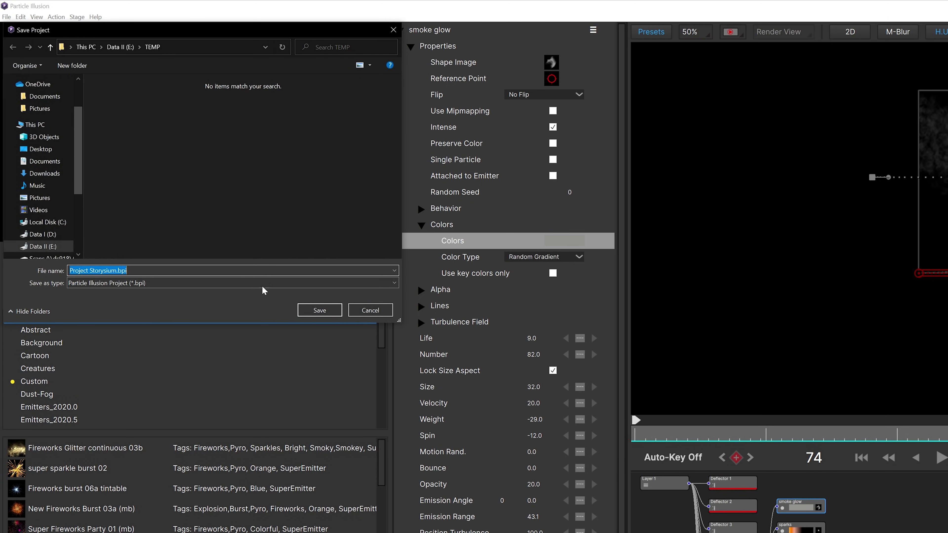
{"action": "left_click", "coordinate": [319, 310]}
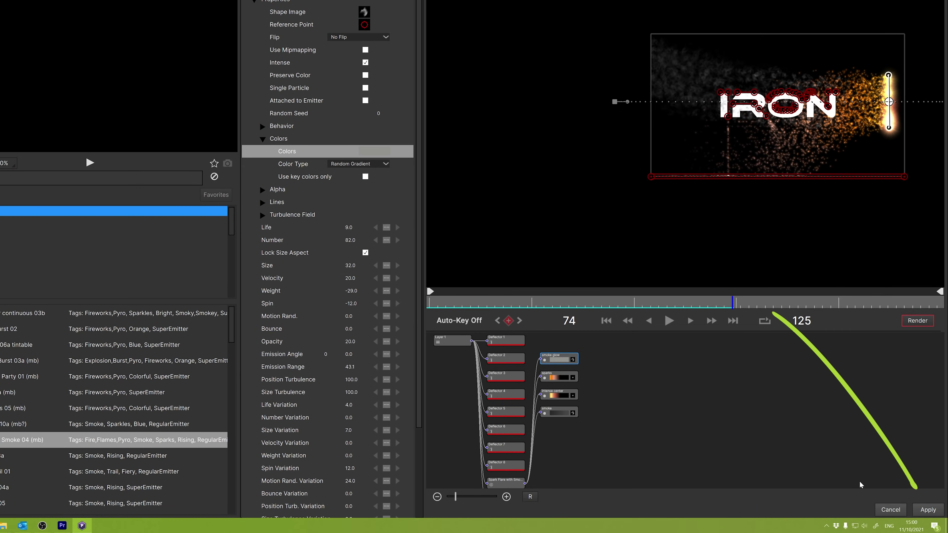
{"action": "left_click", "coordinate": [920, 510]}
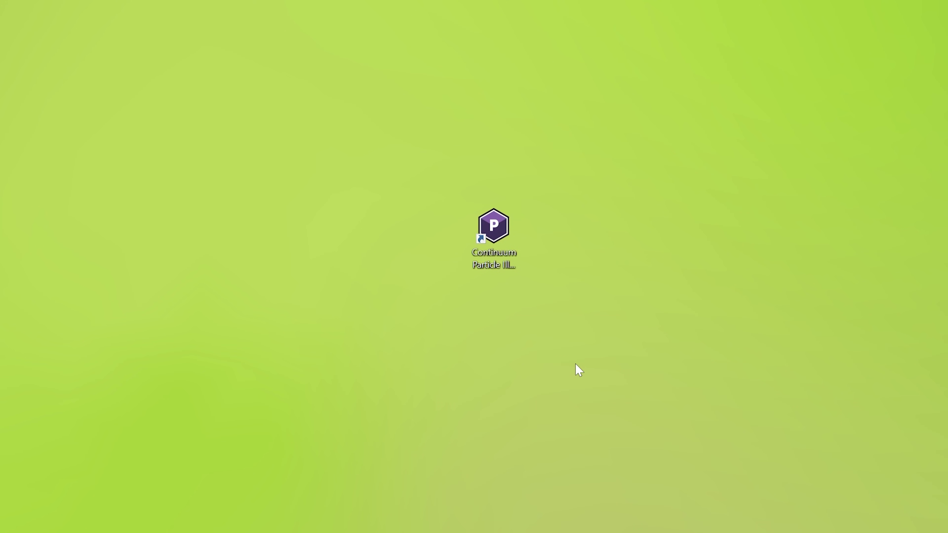
- Launch standalone Continuum Particle Illusion and open Project Storysium.bpi from TEMP
{"action": "left_click", "coordinate": [499, 248]}
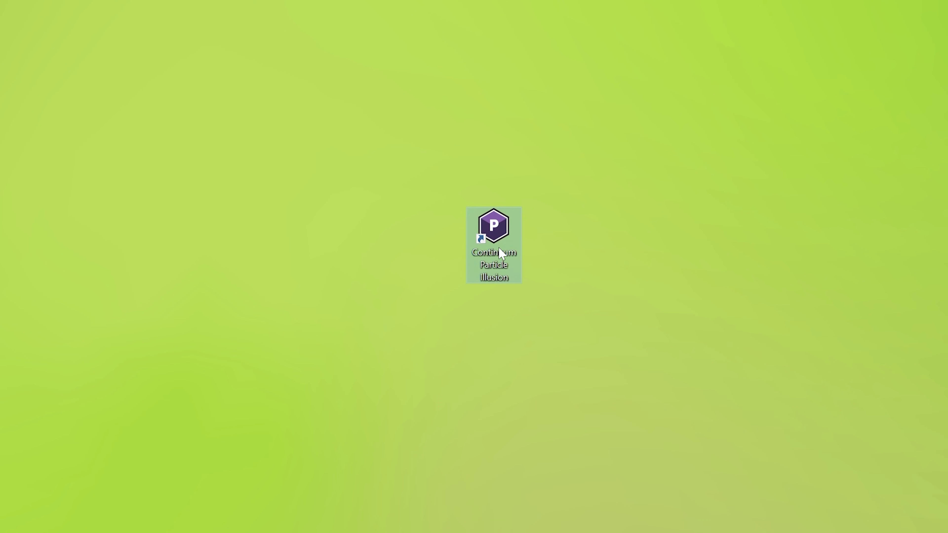
{"action": "double_click", "coordinate": [500, 251]}
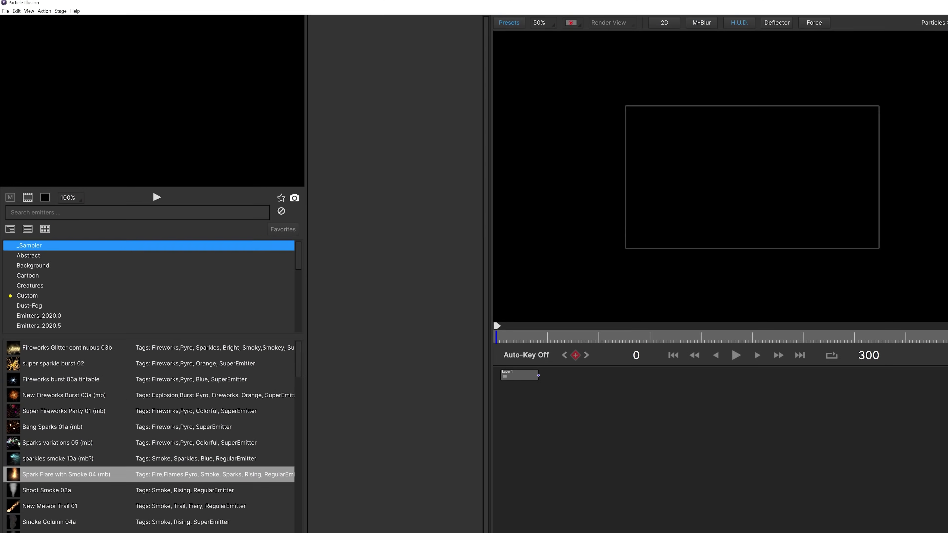
{"action": "left_click", "coordinate": [4, 11]}
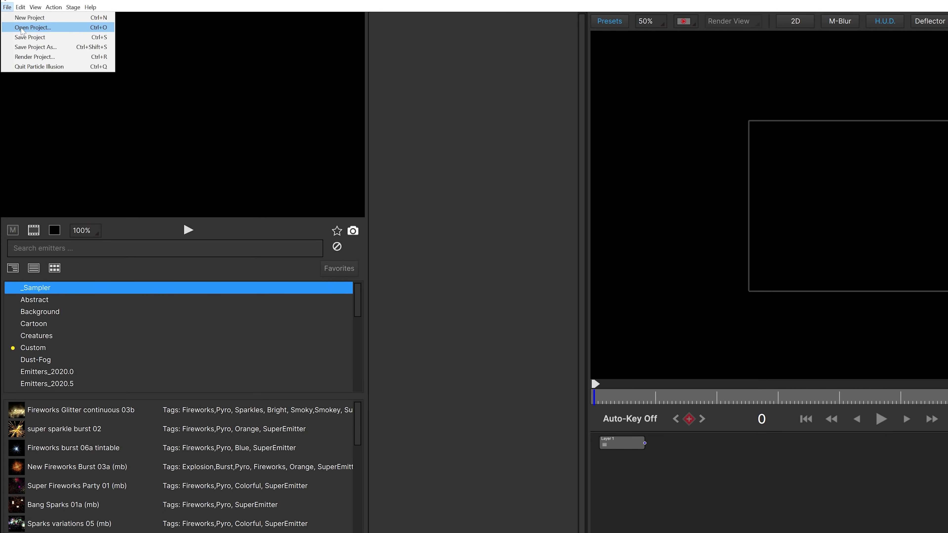
{"action": "left_click", "coordinate": [22, 27]}
{"action": "left_click", "coordinate": [116, 97]}
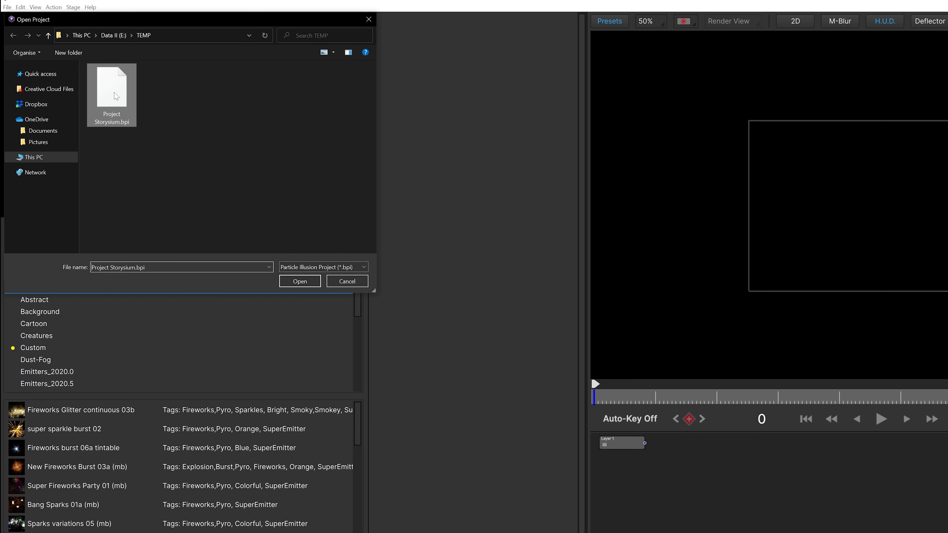
{"action": "left_click", "coordinate": [296, 281]}
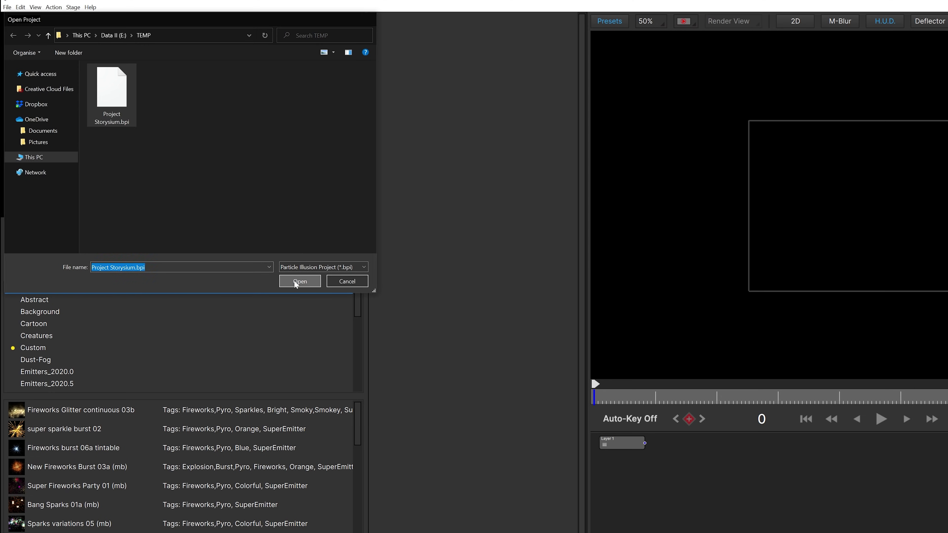
- Scrub the timeline from frame 36 to 57 to watch the sparks sweep toward IRON
{"action": "left_click", "coordinate": [621, 398]}
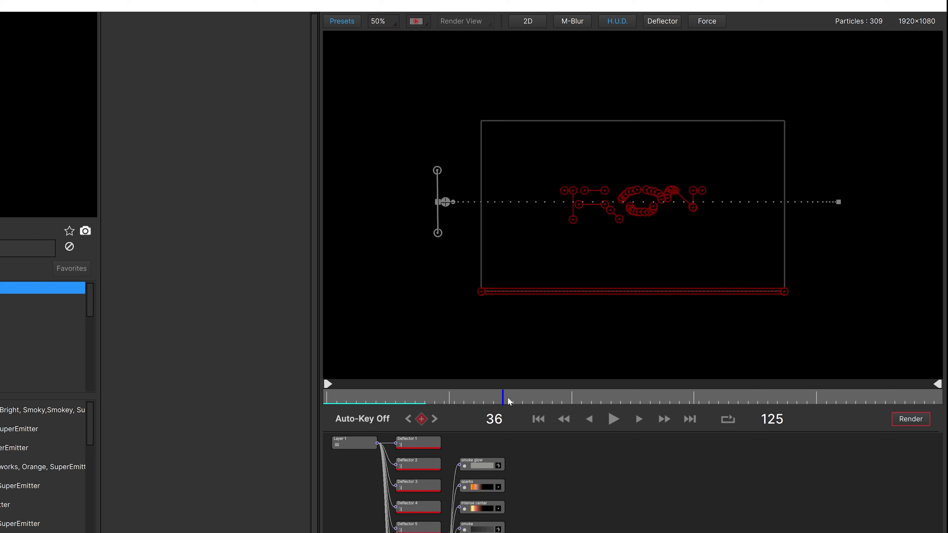
{"action": "left_click_drag", "start_coordinate": [508, 400], "coordinate": [606, 401]}
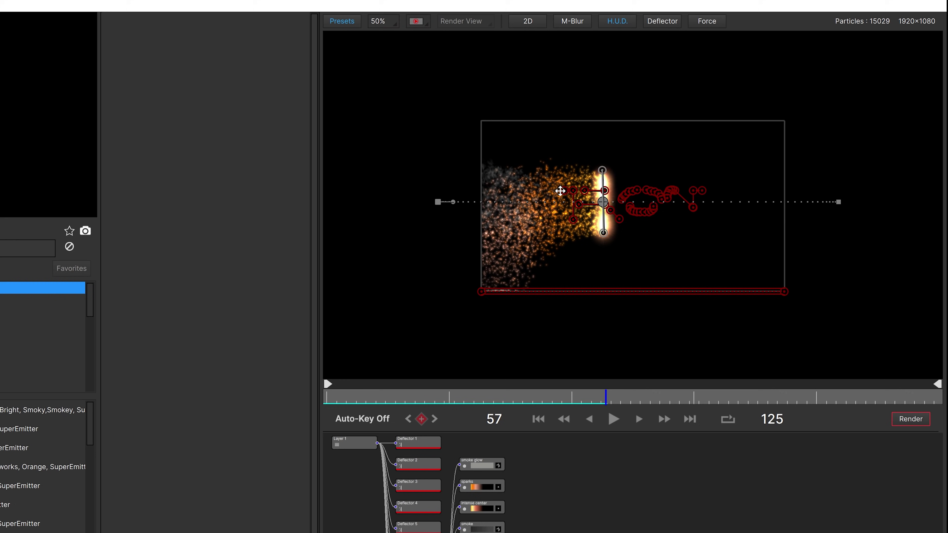
{"action": "left_click", "coordinate": [8, 7]}
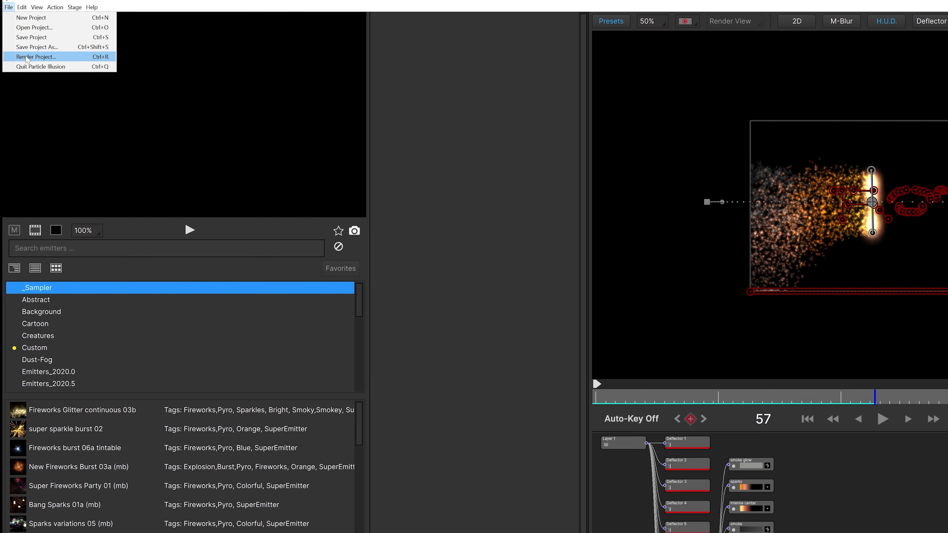
- Render Project Storysium as a 1920×1080 ProRes 422 QuickTime movie on drive E
{"action": "left_click", "coordinate": [44, 57]}
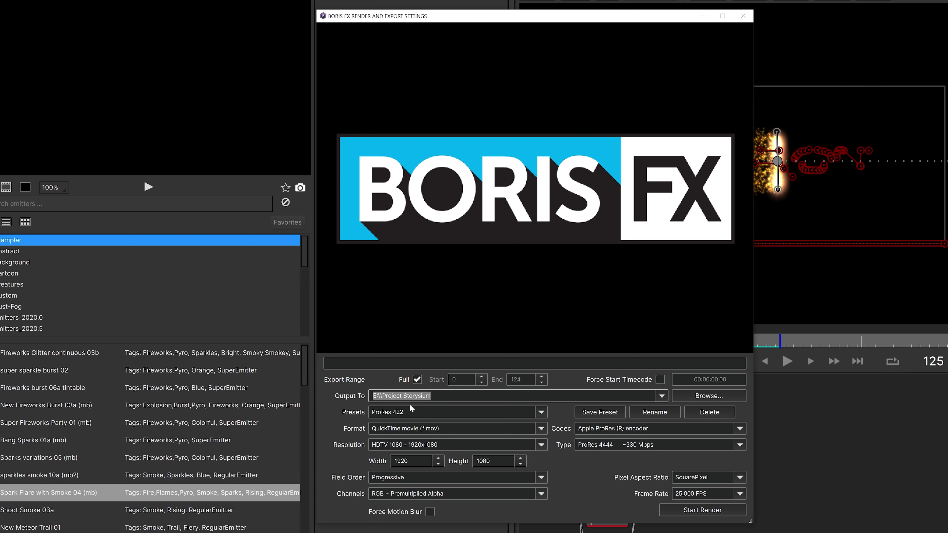
{"action": "left_click", "coordinate": [406, 413]}
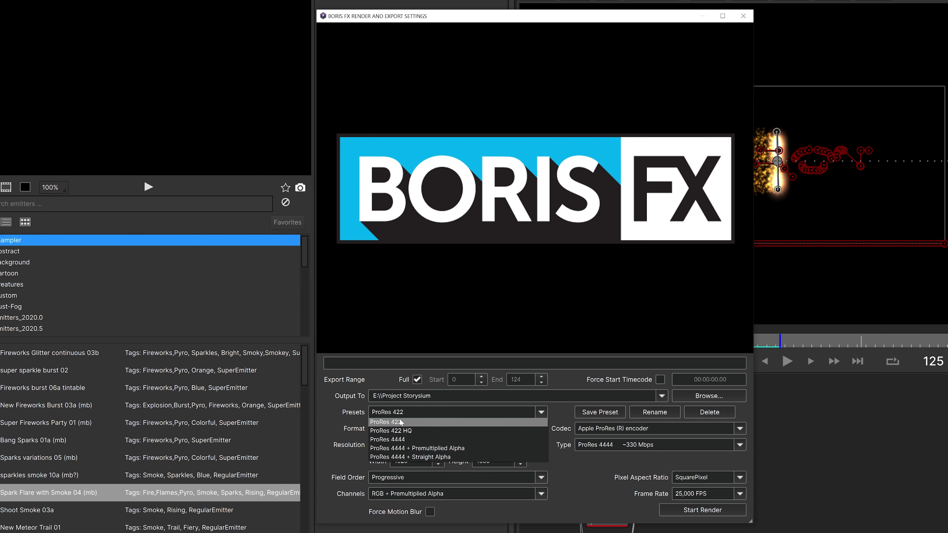
{"action": "left_click", "coordinate": [398, 421]}
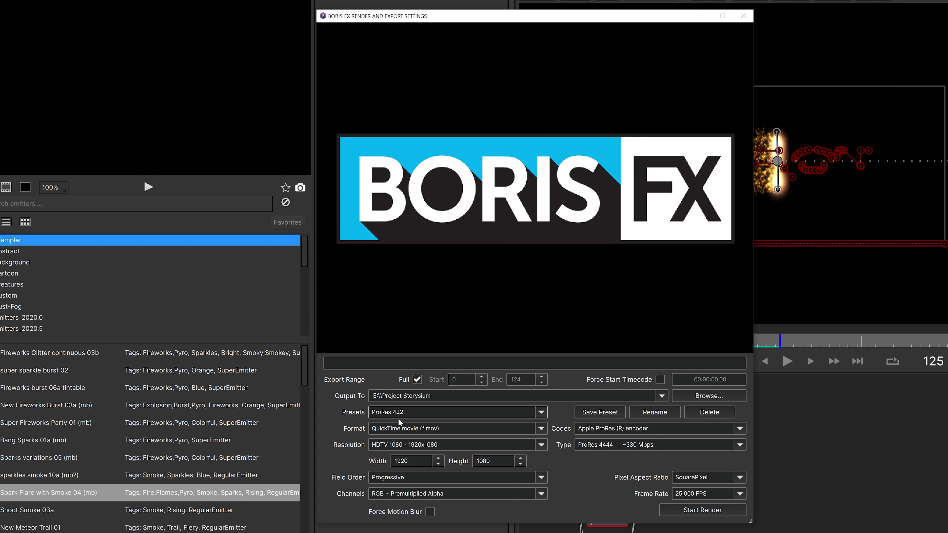
{"action": "left_click", "coordinate": [679, 510]}
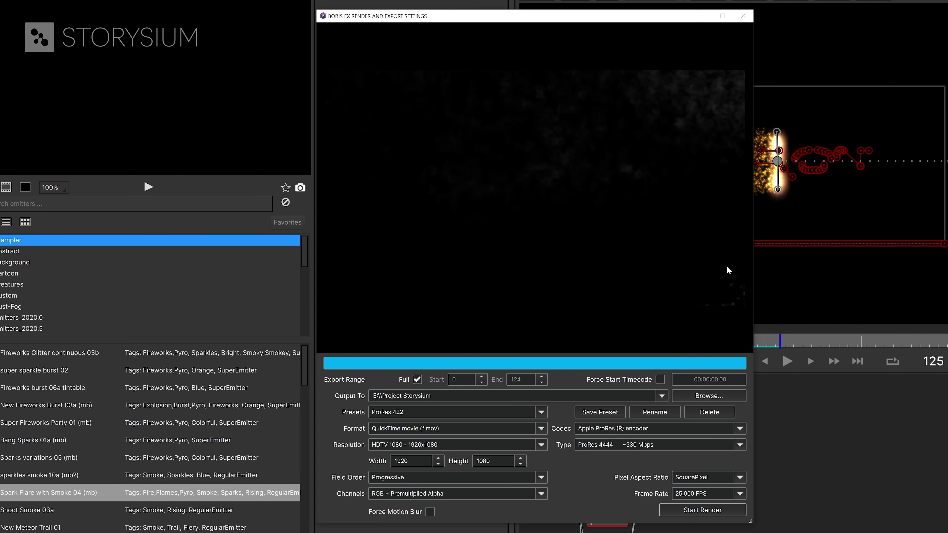
{"action": "left_click", "coordinate": [742, 15]}
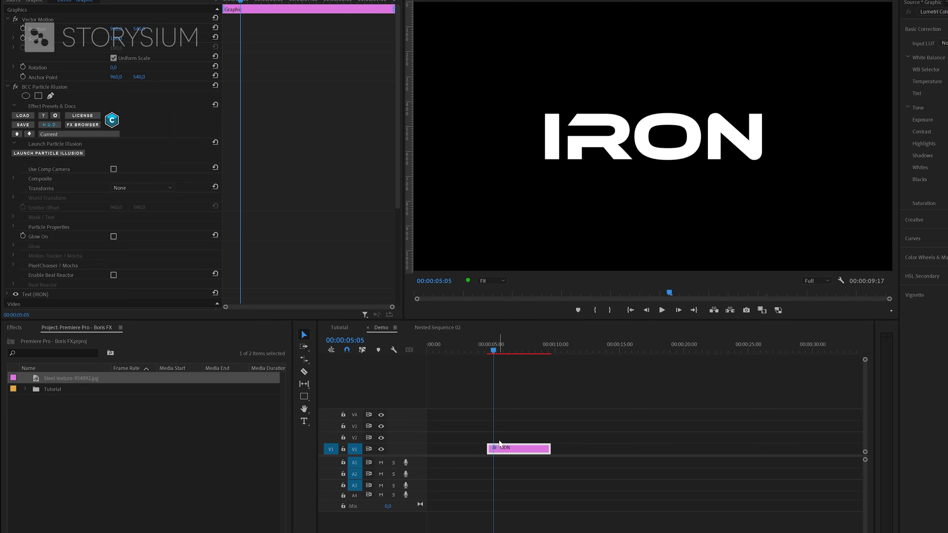
- Disable and collapse BCC Particle Illusion on the IRON clip, then switch to the TEMP folder
{"action": "left_click", "coordinate": [15, 87]}
{"action": "left_click", "coordinate": [7, 87]}
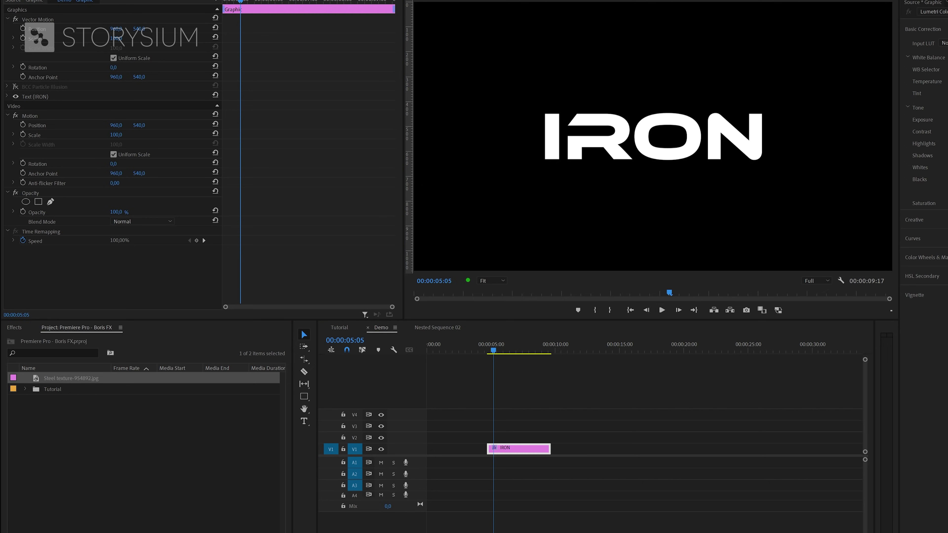
{"action": "key", "text": "alt+Tab"}
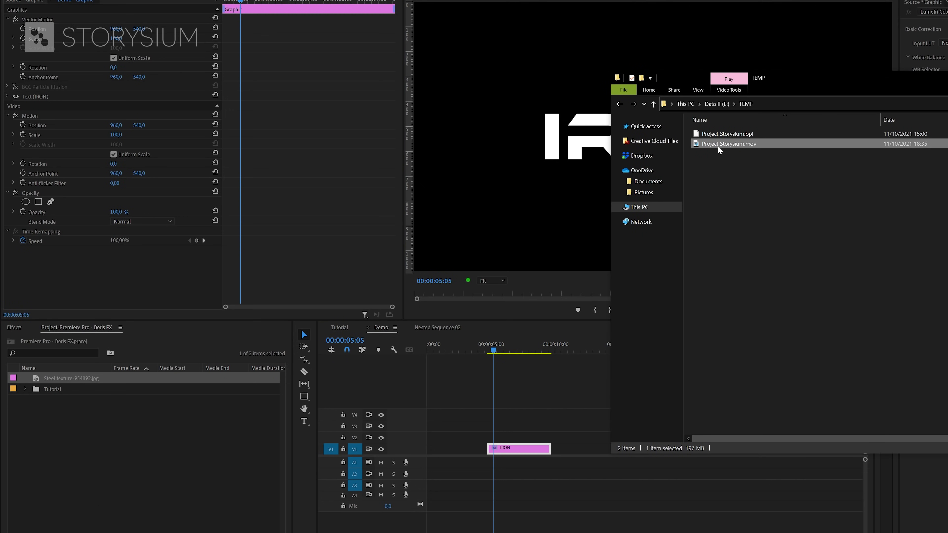
- Put Project Storysium.mov on V2 above IRON and scrub to 00:00:07:06 to preview the sparks
{"action": "left_click_drag", "start_coordinate": [720, 146], "coordinate": [487, 433]}
{"action": "left_click", "coordinate": [497, 351]}
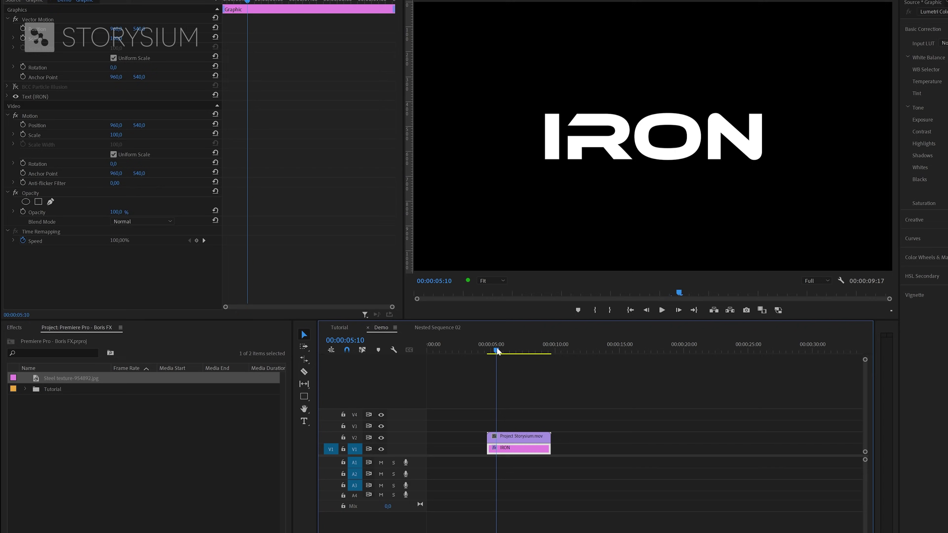
{"action": "left_click_drag", "start_coordinate": [497, 351], "coordinate": [524, 354]}
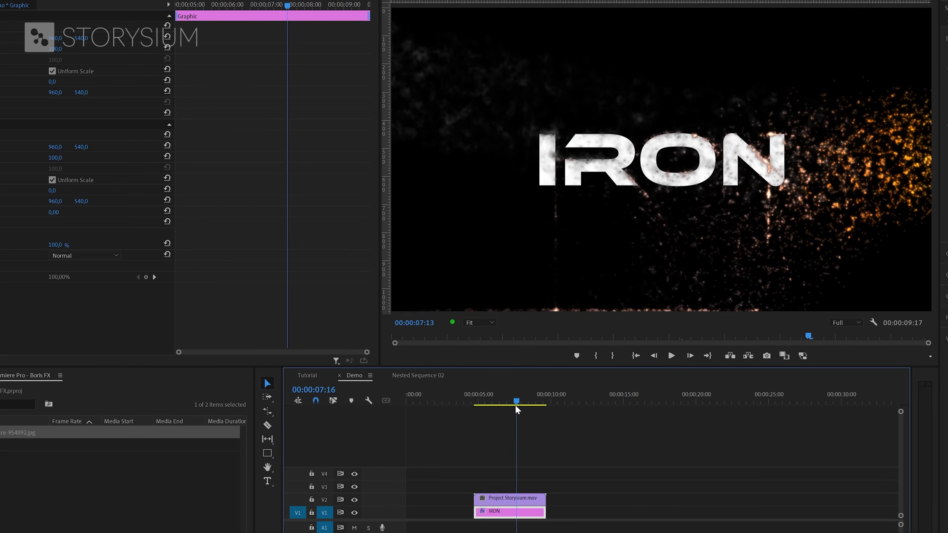
{"action": "mouse_move", "coordinate": [516, 409]}
{"action": "left_mouse_down"}
{"action": "mouse_move", "coordinate": [505, 408]}
{"action": "mouse_move", "coordinate": [512, 416]}
{"action": "left_mouse_up"}
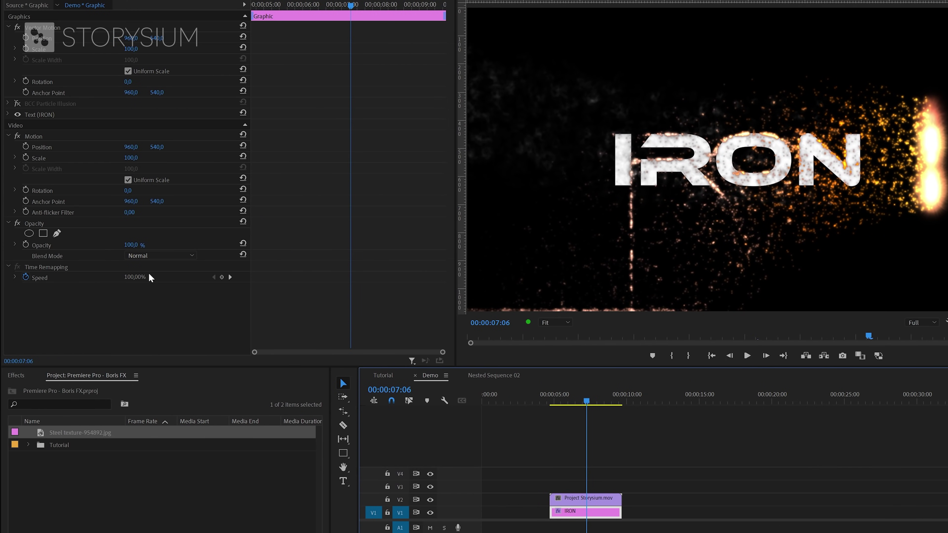
- Draw a freeform opacity mask rectangle around the IRON text, lowering its top right corner slightly
{"action": "left_click", "coordinate": [58, 234]}
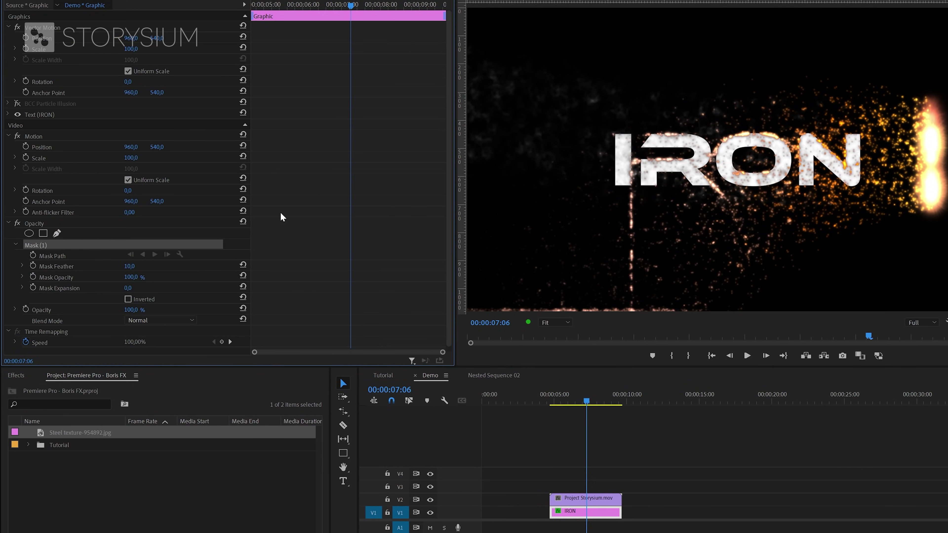
{"action": "left_click", "coordinate": [930, 101]}
{"action": "left_click", "coordinate": [929, 203]}
{"action": "left_click", "coordinate": [584, 204]}
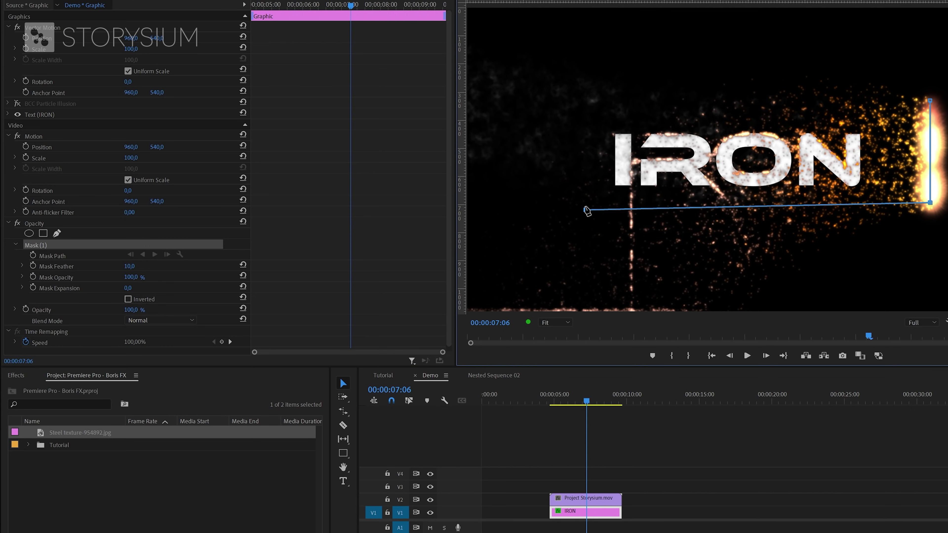
{"action": "left_click", "coordinate": [584, 112]}
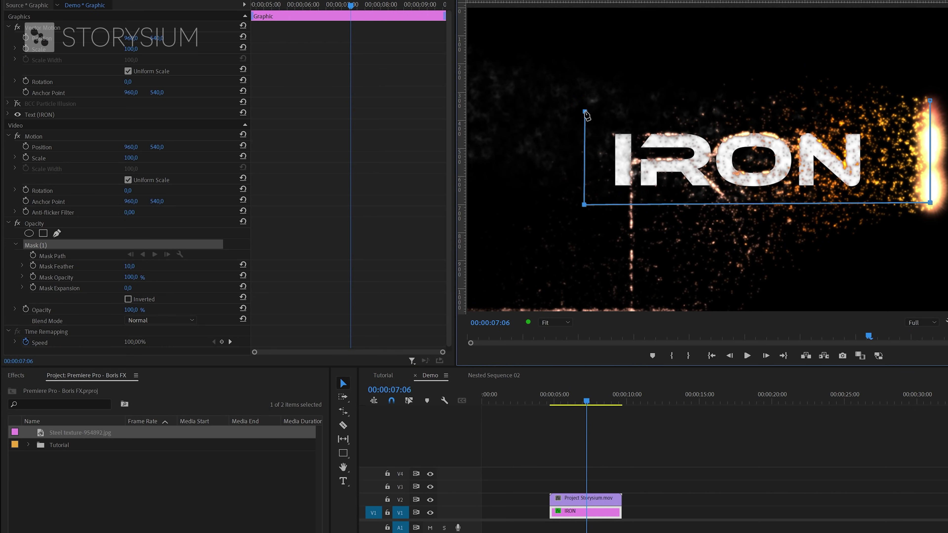
{"action": "left_click", "coordinate": [930, 101]}
{"action": "left_click_drag", "start_coordinate": [929, 101], "coordinate": [927, 112]}
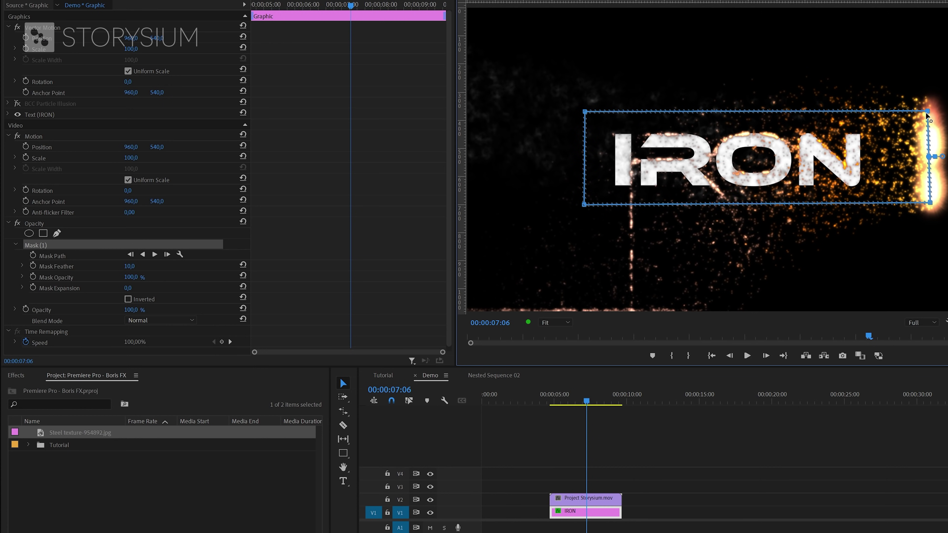
- Keyframe the Mask Path, shift the mask left onto the burst at 00:00:06:11, and scrub to preview
{"action": "left_click", "coordinate": [33, 255]}
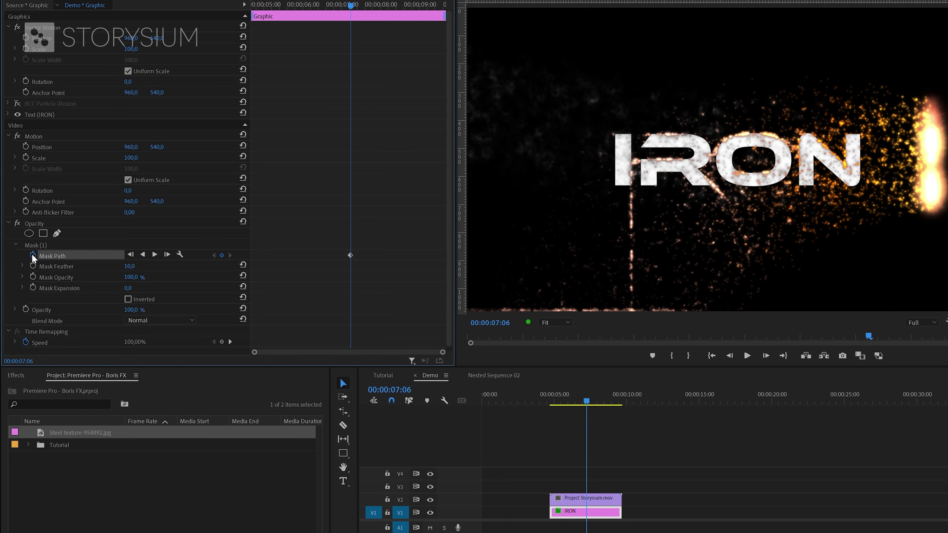
{"action": "left_click_drag", "start_coordinate": [347, 5], "coordinate": [319, 6]}
{"action": "left_click_drag", "start_coordinate": [853, 159], "coordinate": [481, 155]}
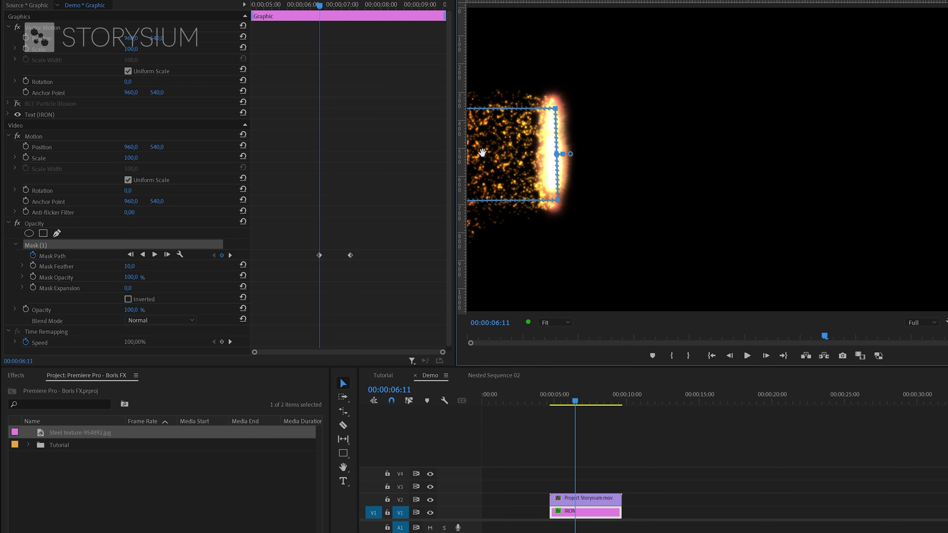
{"action": "left_click_drag", "start_coordinate": [321, 7], "coordinate": [354, 16]}
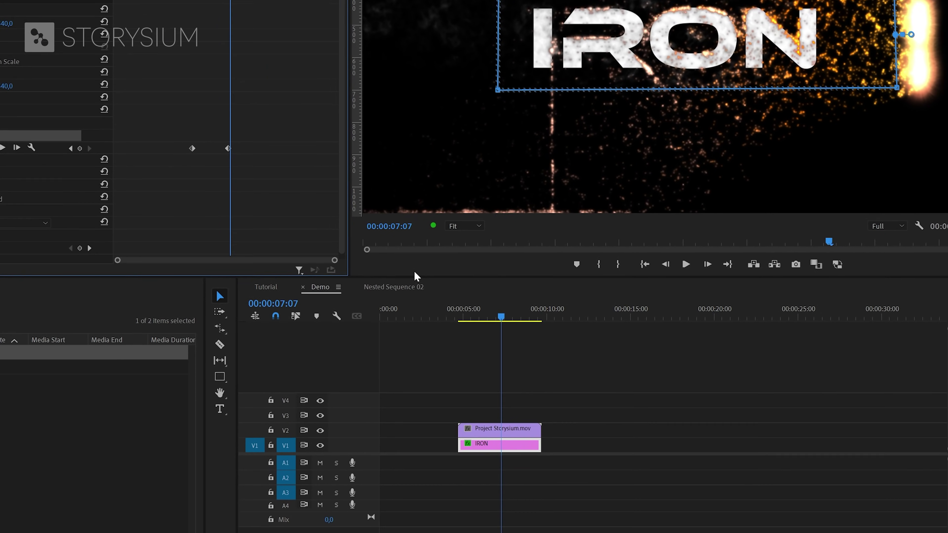
- Move both title clips up to V4/V3 and add Steel texture-954892.jpg on V1 at Scale 46
{"action": "left_click_drag", "start_coordinate": [567, 482], "coordinate": [574, 518]}
{"action": "left_click_drag", "start_coordinate": [479, 446], "coordinate": [478, 414]}
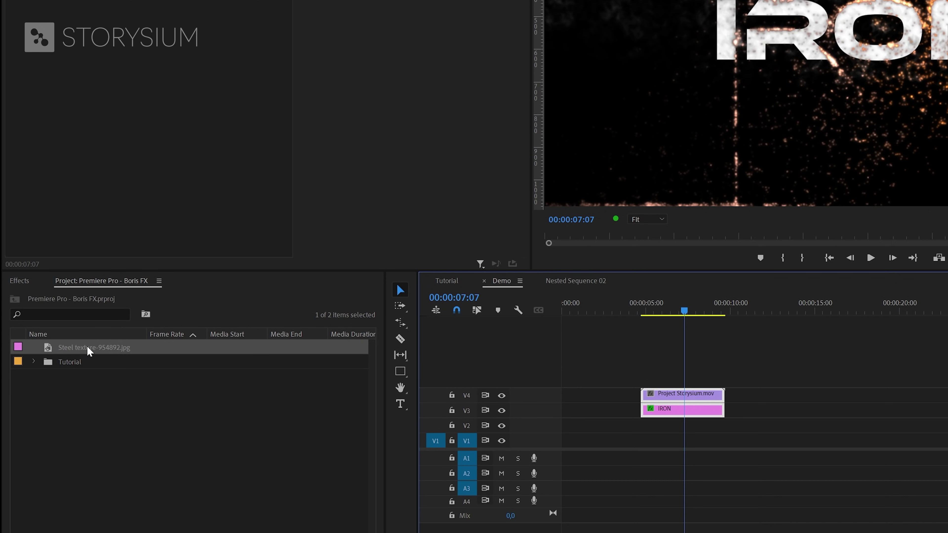
{"action": "left_click_drag", "start_coordinate": [84, 346], "coordinate": [638, 442]}
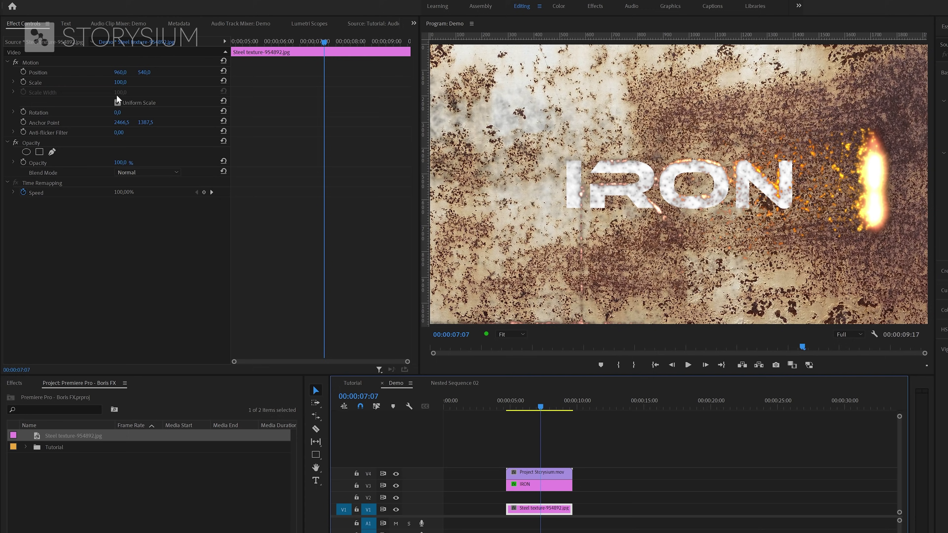
{"action": "mouse_move", "coordinate": [120, 82]}
{"action": "left_mouse_down"}
{"action": "mouse_move", "coordinate": [98, 82]}
{"action": "mouse_move", "coordinate": [127, 82]}
{"action": "left_mouse_up"}
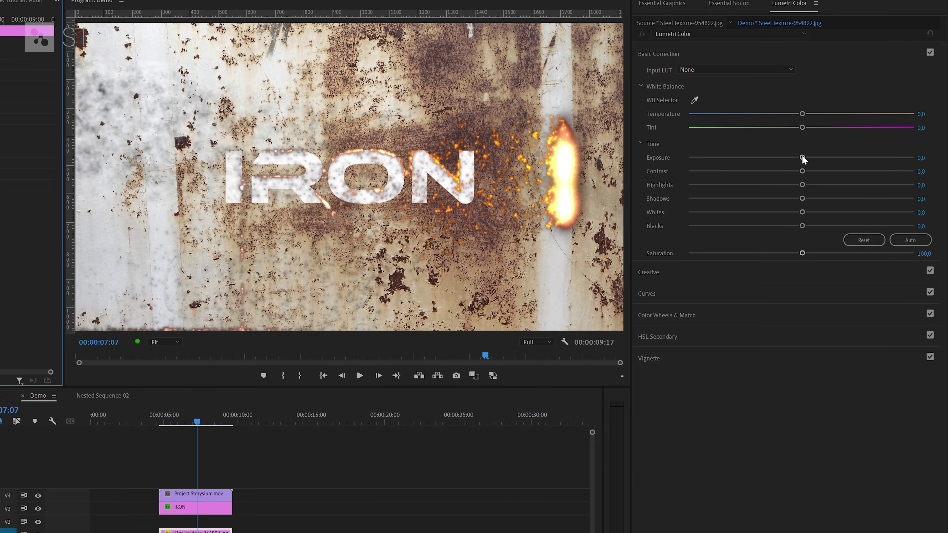
- Lower Exposure, Contrast, Highlights, Whites and Saturation (45.1) in Lumetri, then add a second texture on V2
{"action": "left_click_drag", "start_coordinate": [802, 157], "coordinate": [738, 173]}
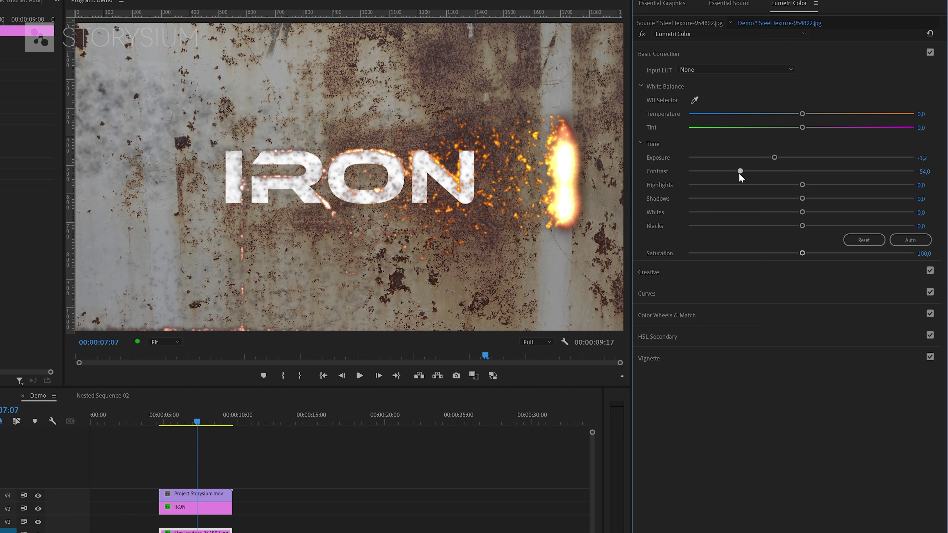
{"action": "left_click_drag", "start_coordinate": [803, 184], "coordinate": [689, 184]}
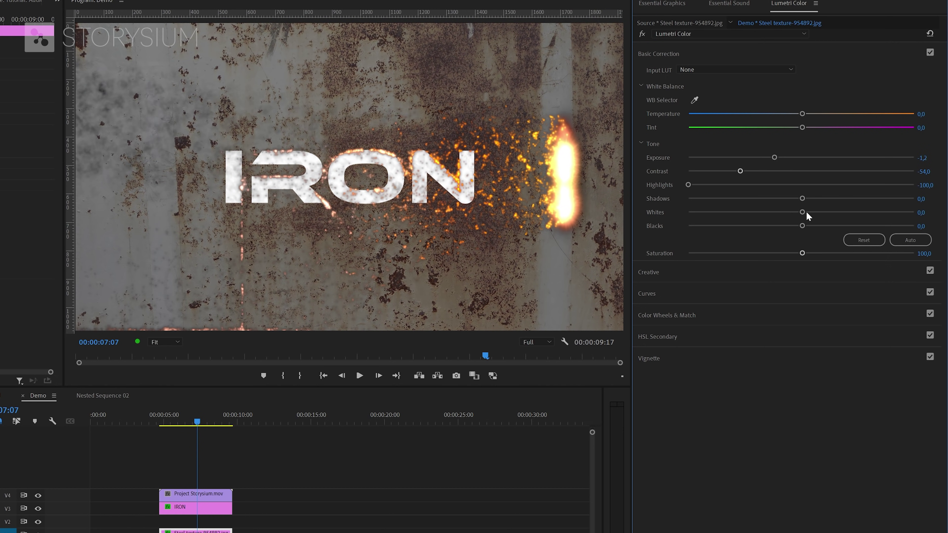
{"action": "left_click_drag", "start_coordinate": [802, 211], "coordinate": [655, 221]}
{"action": "left_click_drag", "start_coordinate": [802, 254], "coordinate": [739, 253]}
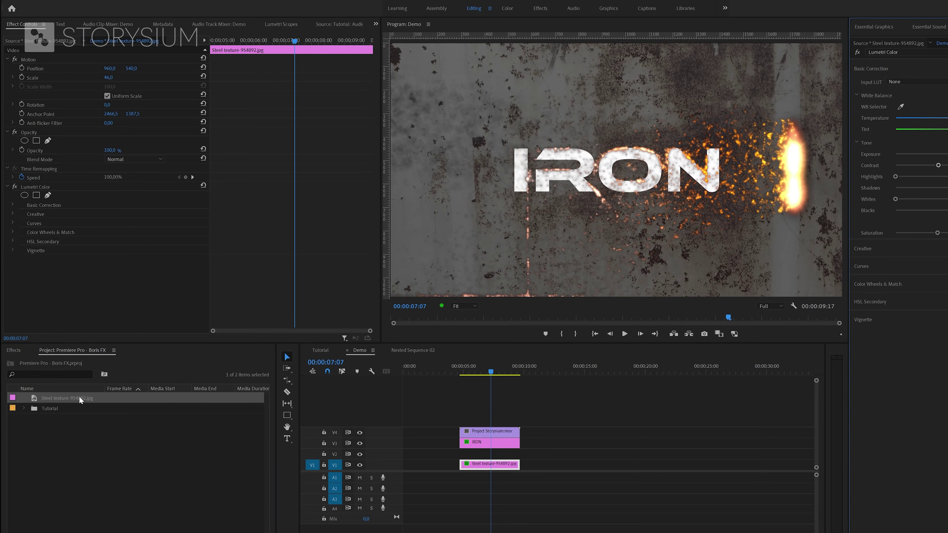
{"action": "left_click_drag", "start_coordinate": [80, 401], "coordinate": [455, 454]}
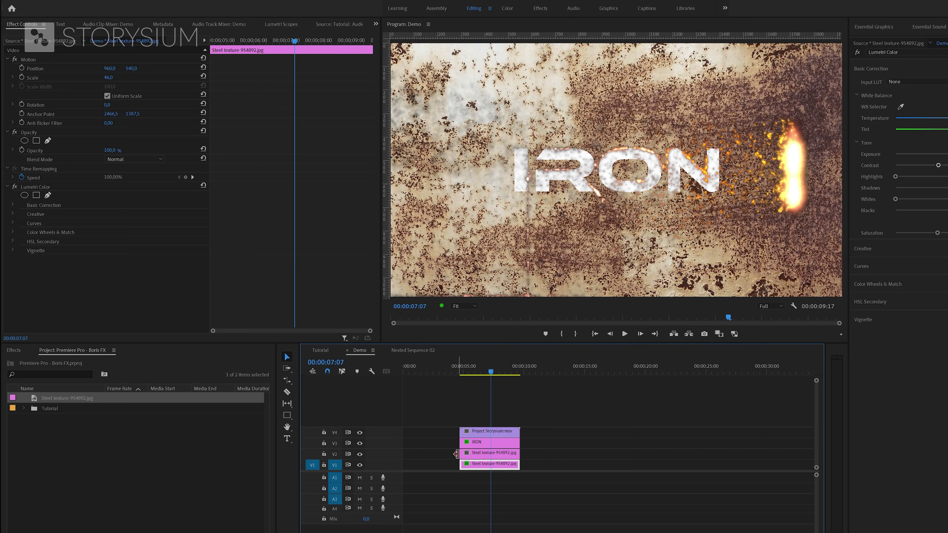
- Nest the V2 steel texture copy into its own sequence
{"action": "right_click", "coordinate": [492, 457]}
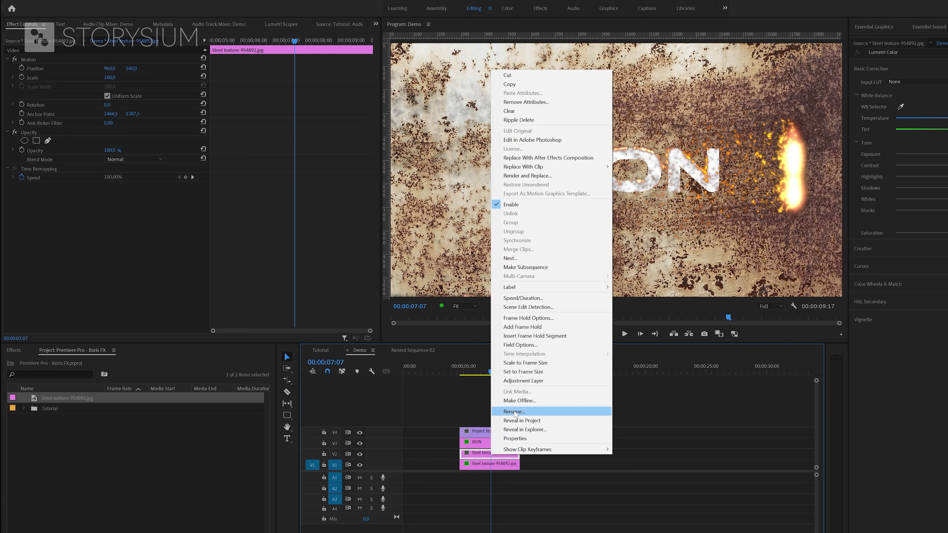
{"action": "left_click", "coordinate": [517, 260]}
{"action": "left_click", "coordinate": [541, 296]}
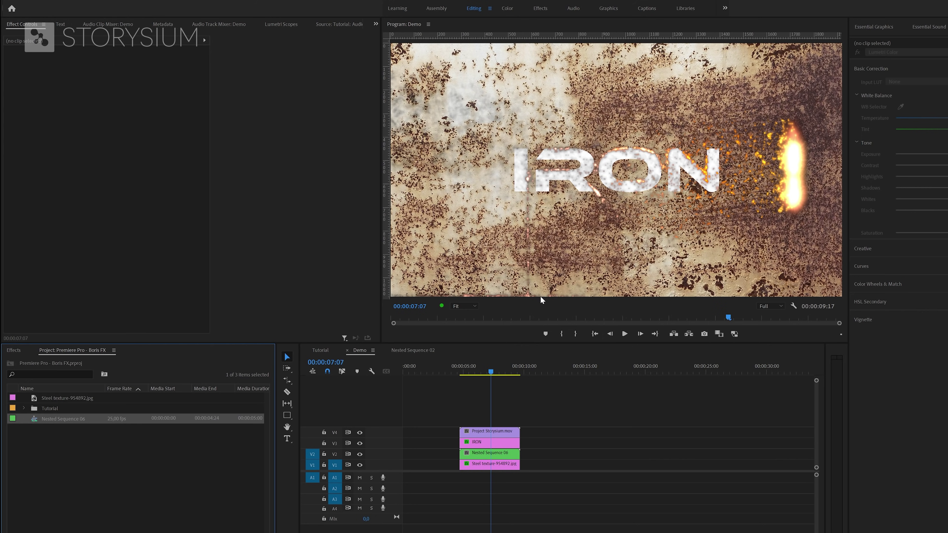
- Apply Track Matte Key to Nested Sequence 06 with Matte set to Video 3
{"action": "left_click", "coordinate": [17, 350]}
{"action": "left_click", "coordinate": [31, 360]}
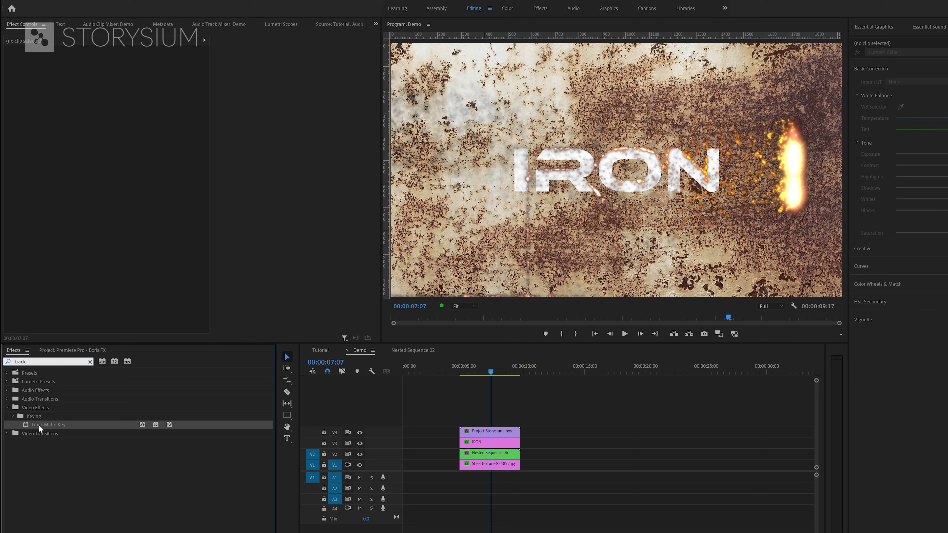
{"action": "left_click_drag", "start_coordinate": [48, 425], "coordinate": [489, 455]}
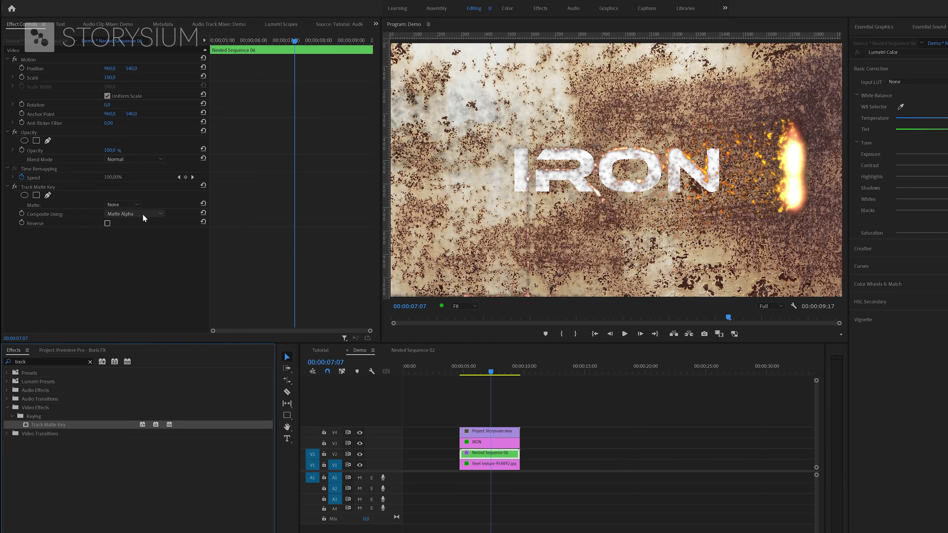
{"action": "left_click", "coordinate": [133, 205]}
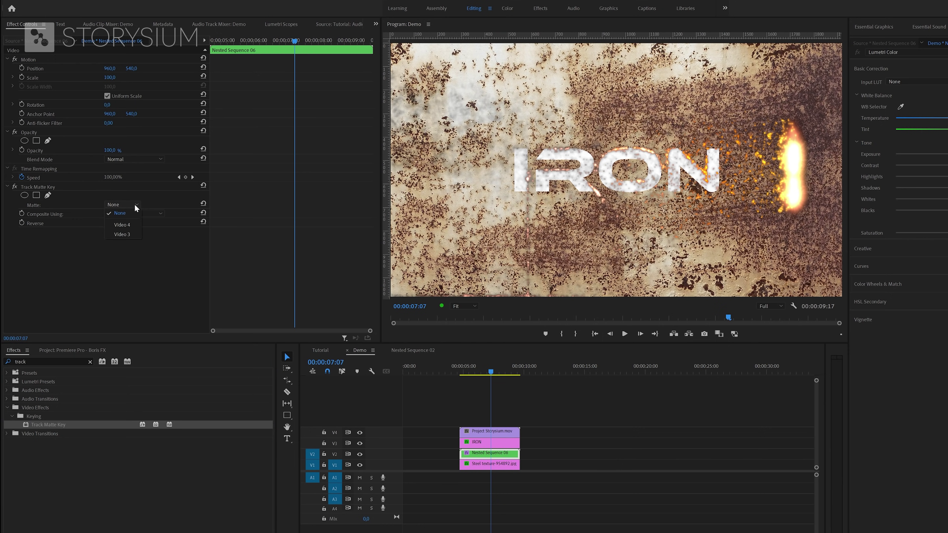
{"action": "left_click", "coordinate": [123, 235]}
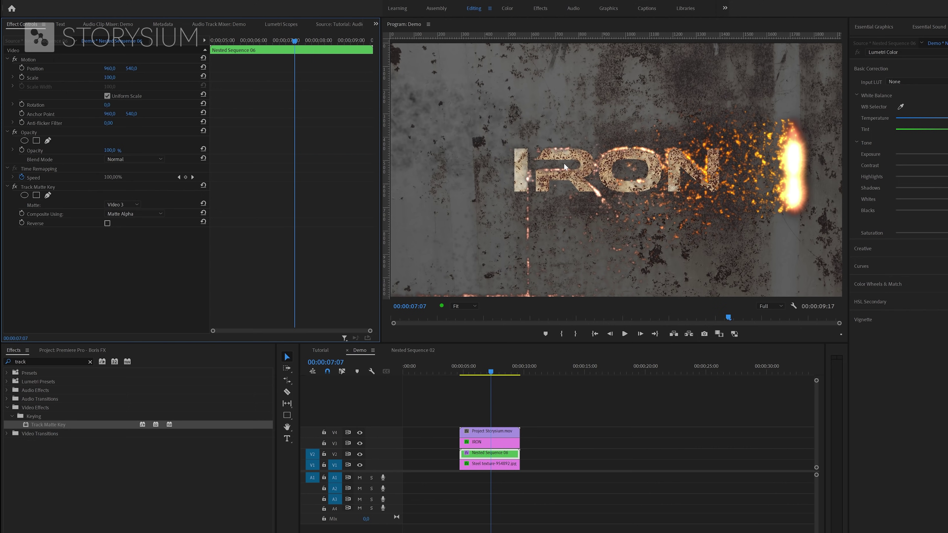
- Search the effects for 'drop' and add three Drop Shadow effects to Nested Sequence 06
{"action": "double_click", "coordinate": [73, 361]}
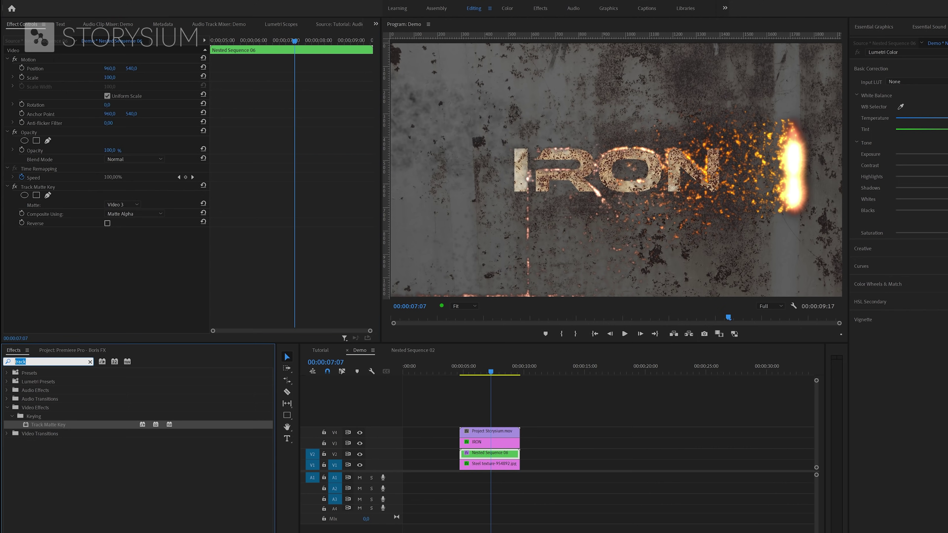
{"action": "type", "text": "drop"}
{"action": "left_click", "coordinate": [37, 478]}
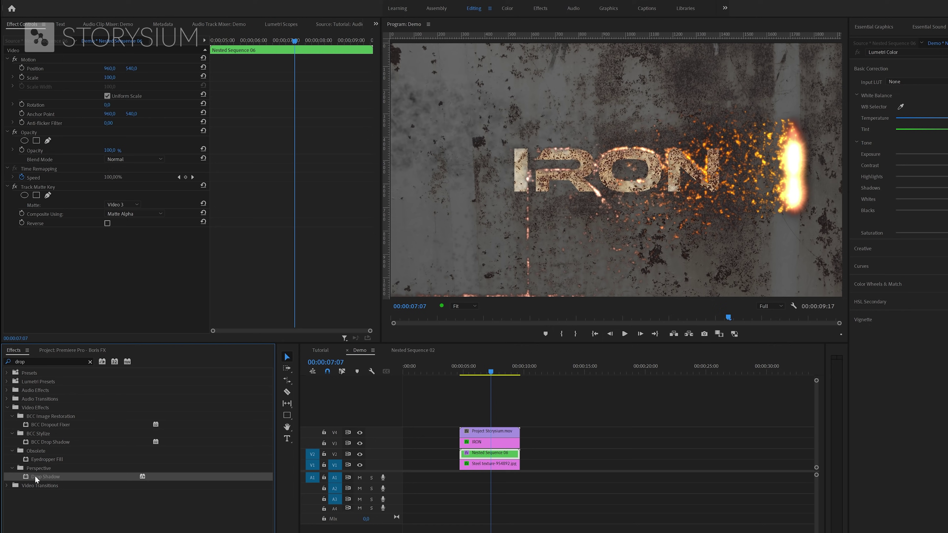
{"action": "left_click_drag", "start_coordinate": [39, 479], "coordinate": [489, 453]}
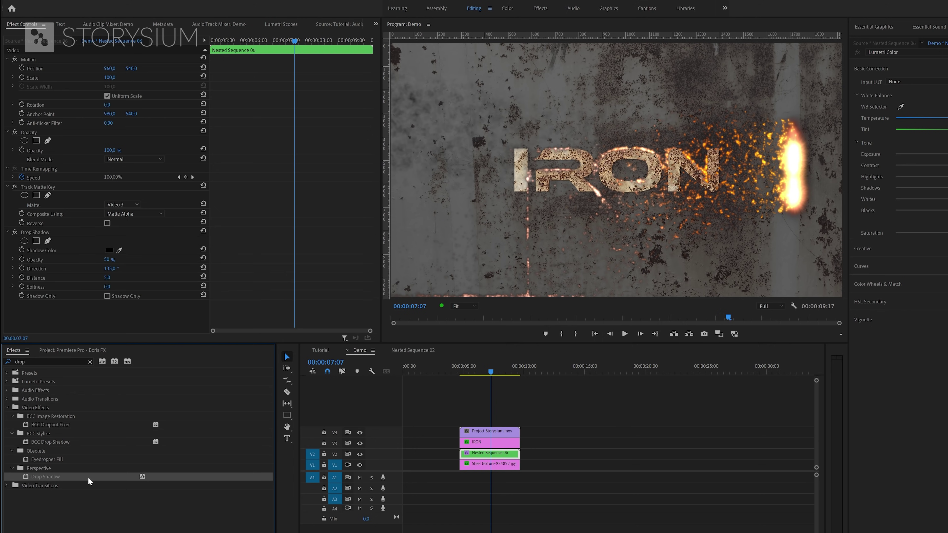
{"action": "left_click_drag", "start_coordinate": [256, 475], "coordinate": [489, 455]}
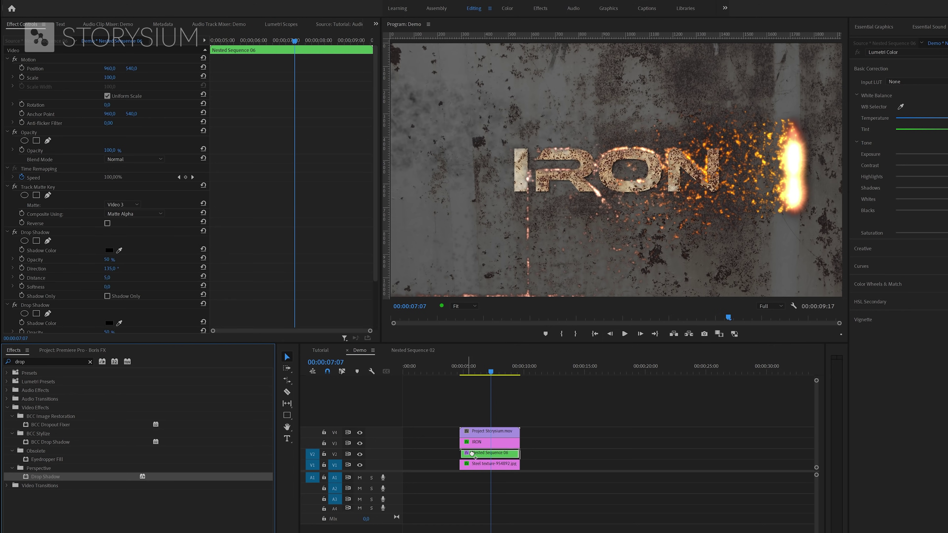
{"action": "left_click_drag", "start_coordinate": [58, 480], "coordinate": [469, 451]}
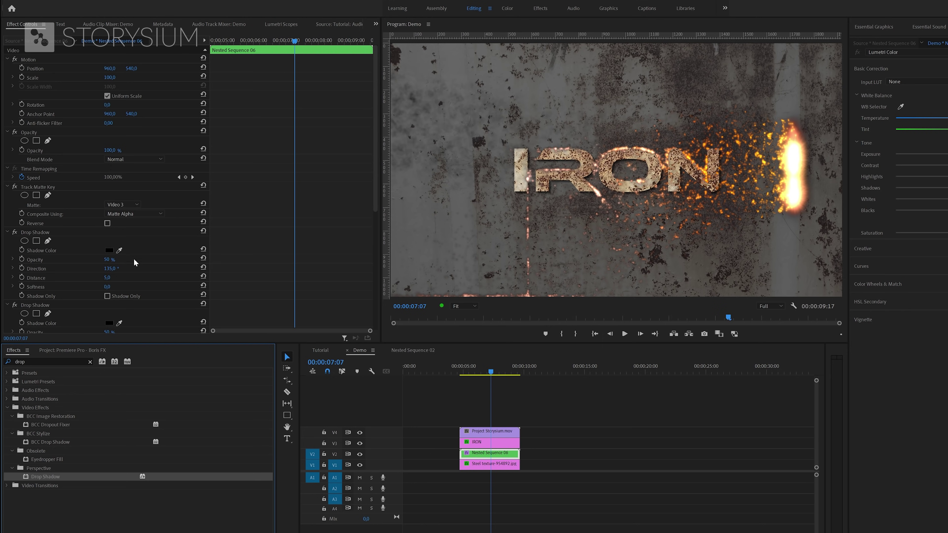
- Set the first two drop shadows' Distance to 1 and 2
{"action": "scroll", "coordinate": [133, 260], "scroll_direction": "down", "scroll_amount": 2}
{"action": "scroll", "coordinate": [133, 258], "scroll_direction": "down", "scroll_amount": 1}
{"action": "left_click", "coordinate": [107, 208]}
{"action": "type", "text": "1"}
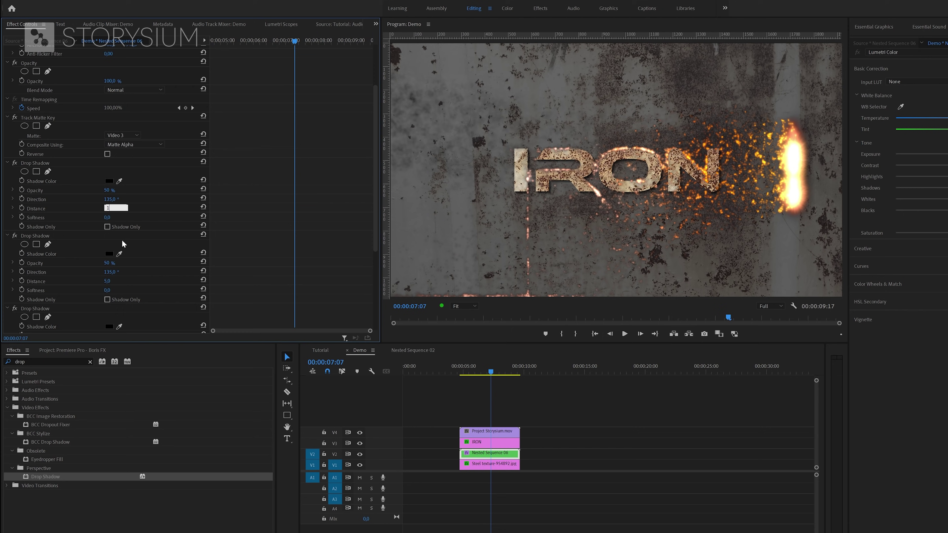
{"action": "left_click", "coordinate": [114, 281]}
{"action": "type", "text": "2"}
{"action": "key", "text": "Return"}
- Set the third and fourth drop shadows' Distance to 4 and 8
{"action": "scroll", "coordinate": [136, 284], "scroll_direction": "down", "scroll_amount": 1}
{"action": "scroll", "coordinate": [138, 284], "scroll_direction": "down", "scroll_amount": 1}
{"action": "left_click", "coordinate": [116, 299]}
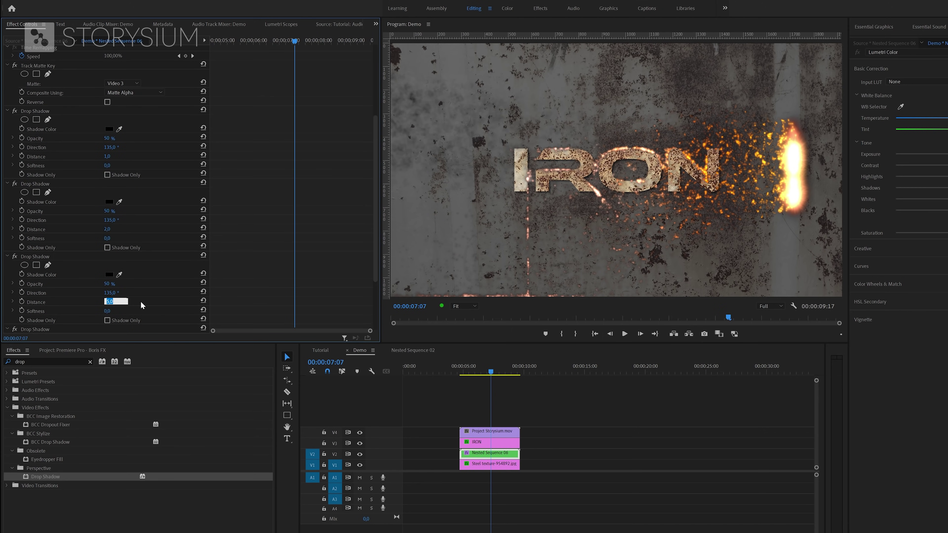
{"action": "type", "text": "4"}
{"action": "key", "text": "Return"}
{"action": "scroll", "coordinate": [141, 302], "scroll_direction": "down", "scroll_amount": 3}
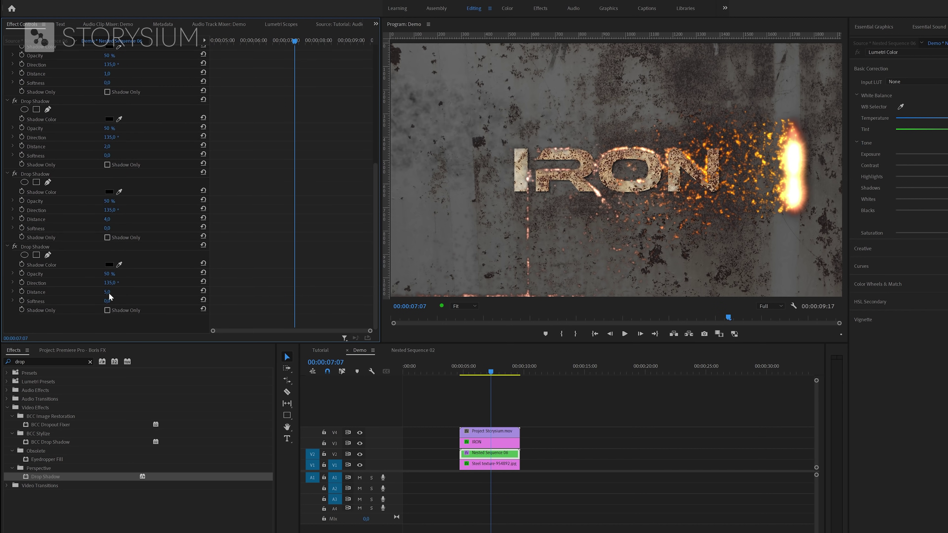
{"action": "left_click", "coordinate": [110, 294]}
{"action": "type", "text": "8"}
{"action": "key", "text": "Return"}
- Add another Drop Shadow and set the remaining shadow distances to 16 and 32
{"action": "left_click_drag", "start_coordinate": [59, 477], "coordinate": [463, 452]}
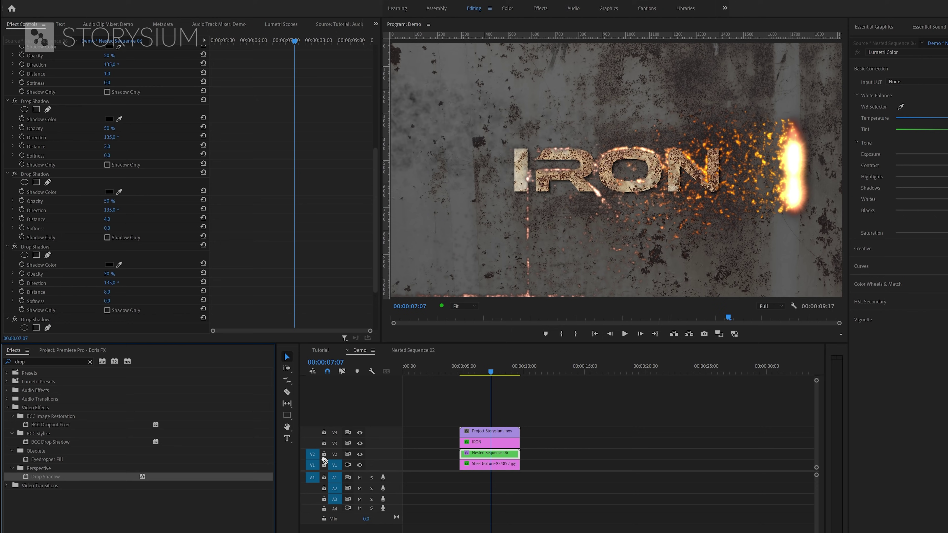
{"action": "scroll", "coordinate": [184, 226], "scroll_direction": "down", "scroll_amount": 4}
{"action": "left_click", "coordinate": [109, 260]}
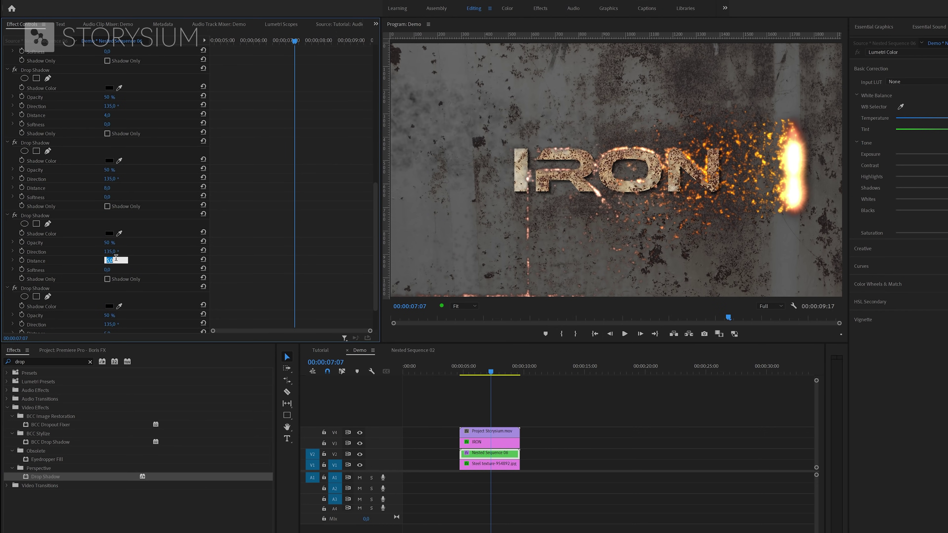
{"action": "type", "text": "16"}
{"action": "key", "text": "Return"}
{"action": "scroll", "coordinate": [115, 280], "scroll_direction": "down", "scroll_amount": 1}
{"action": "left_click", "coordinate": [109, 307]}
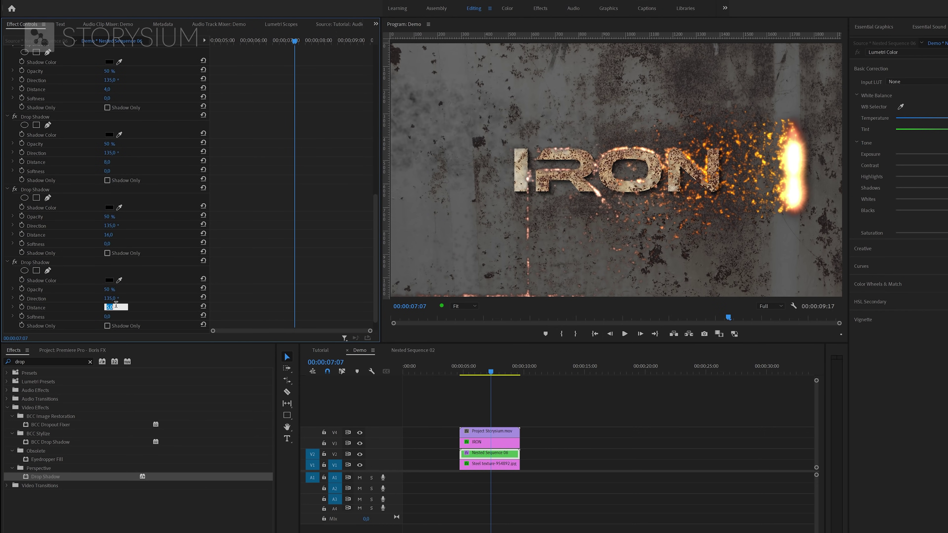
{"action": "type", "text": "32"}
{"action": "key", "text": "Return"}
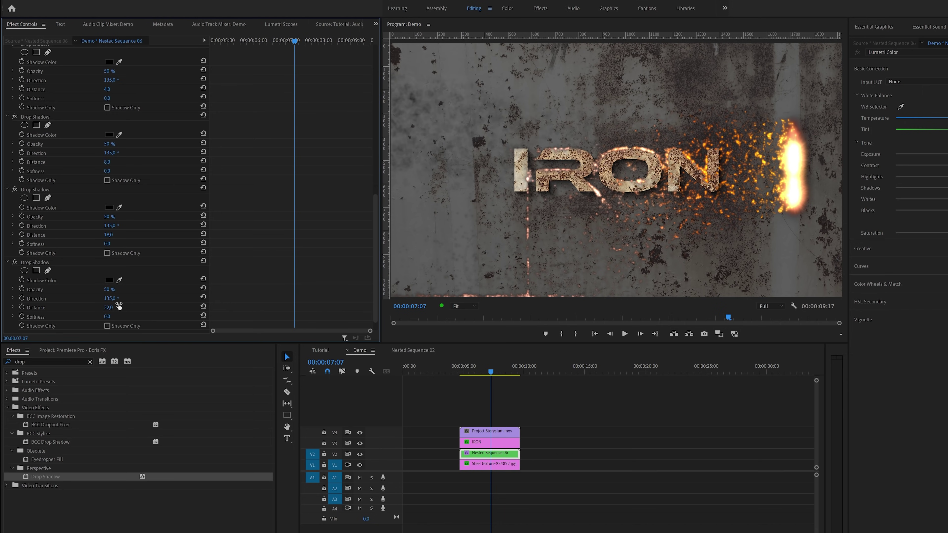